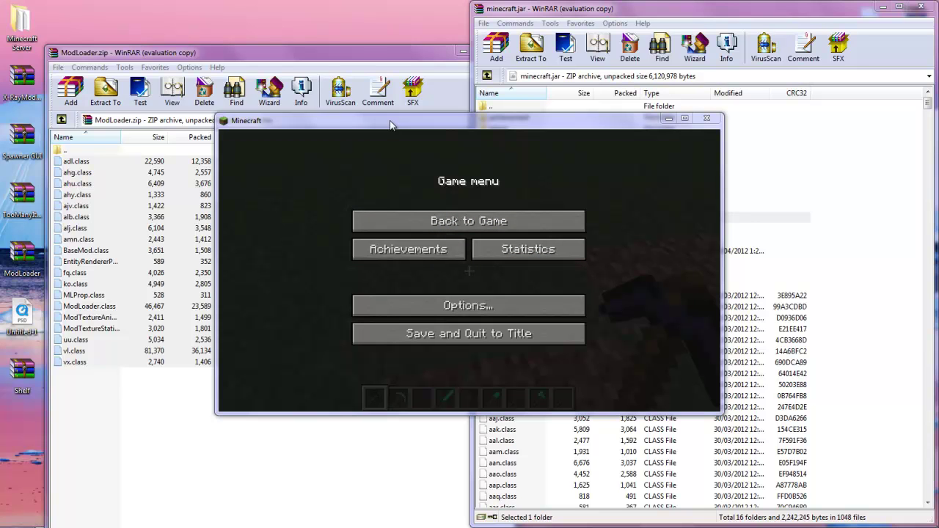
Step: Maximize the Minecraft window, resume the game and look over the obsidian and diamond tools in the inventory
drag(390, 125, 400, 5)
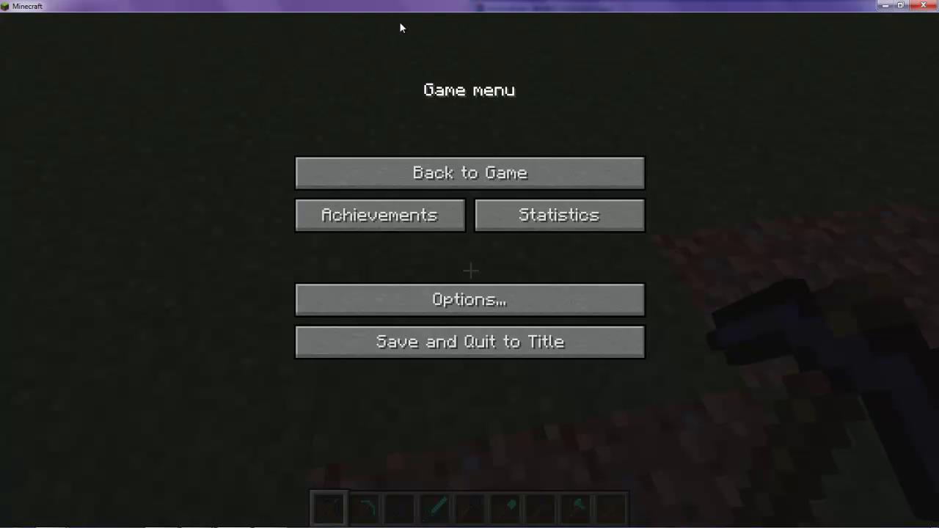
click(327, 162)
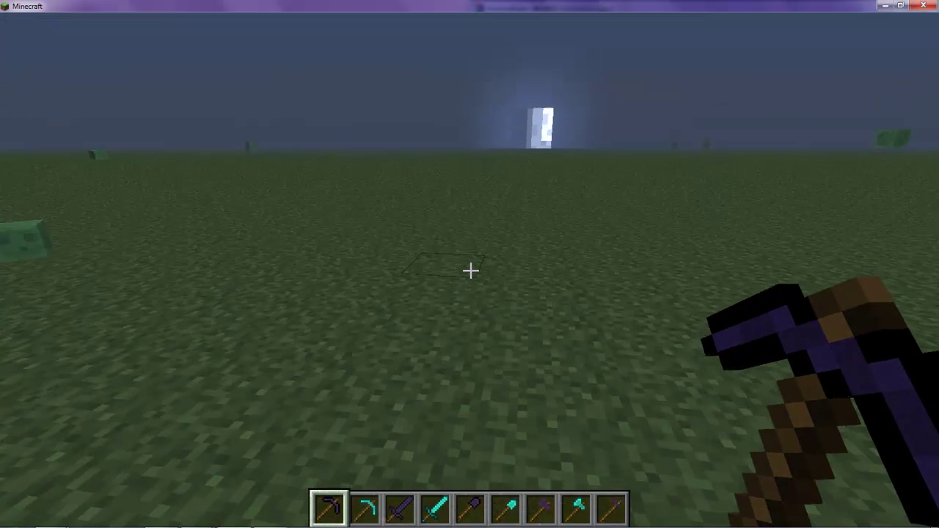
key(Escape)
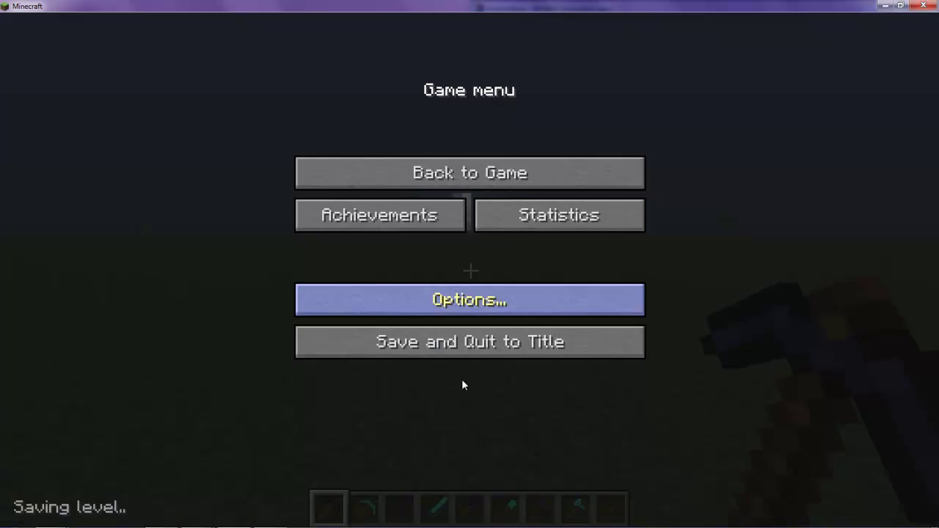
key(Escape)
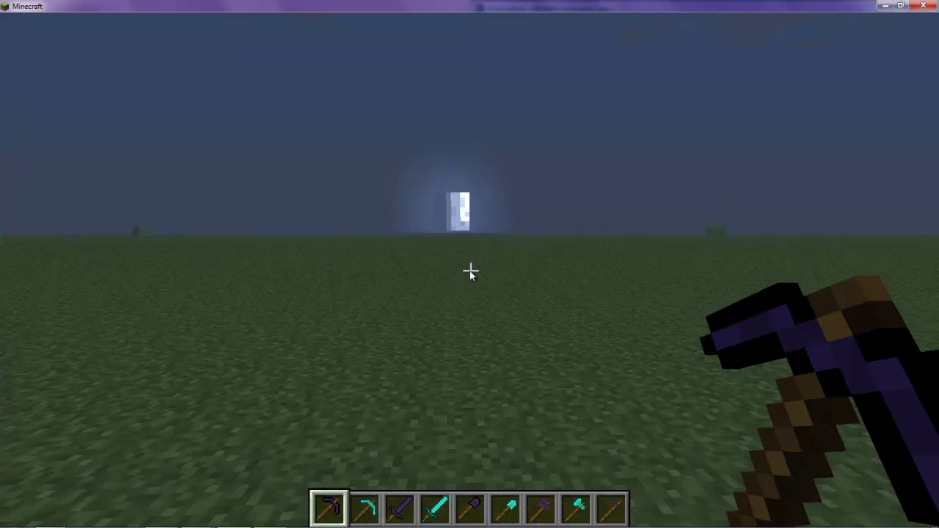
key(e)
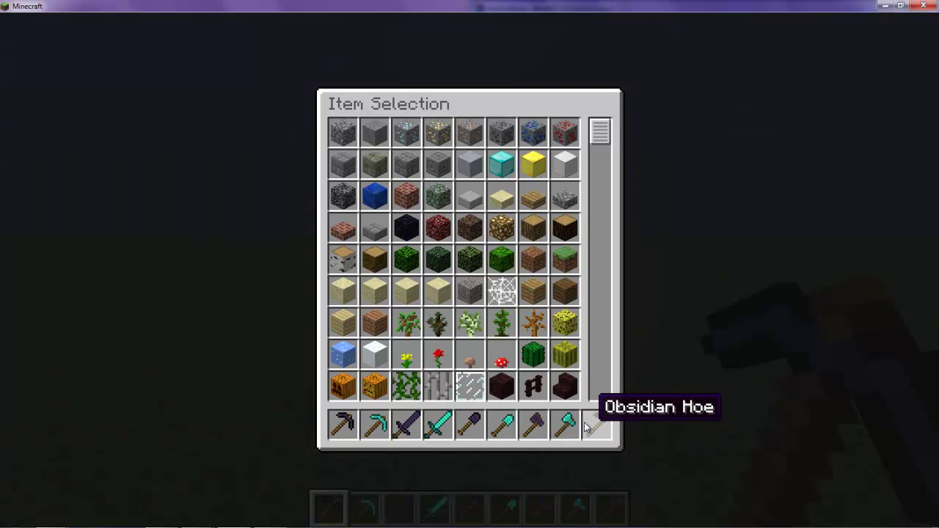
key(e)
Step: Equip the Obsidian Hoe and till several grass blocks near the exposed dirt patches
scroll(470, 264, down, 4)
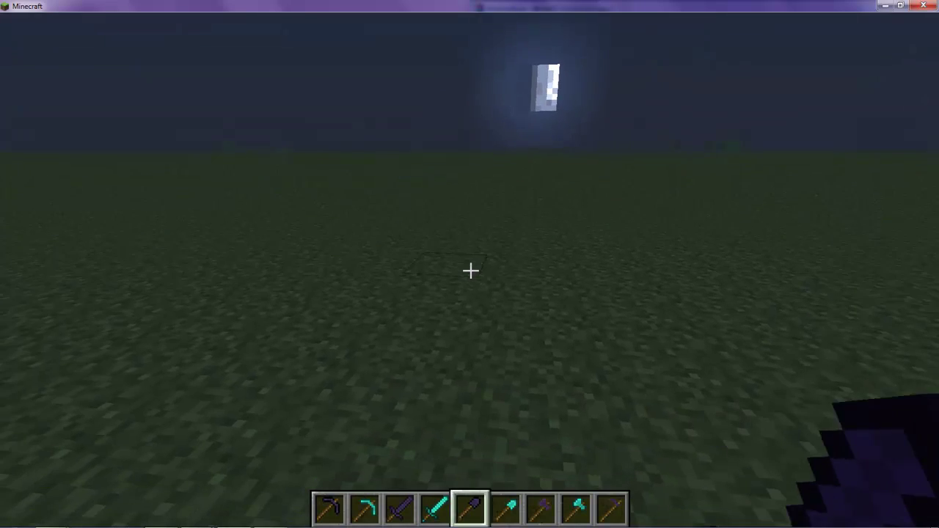
scroll(470, 270, down, 3)
scroll(470, 270, down, 1)
right_click(470, 270)
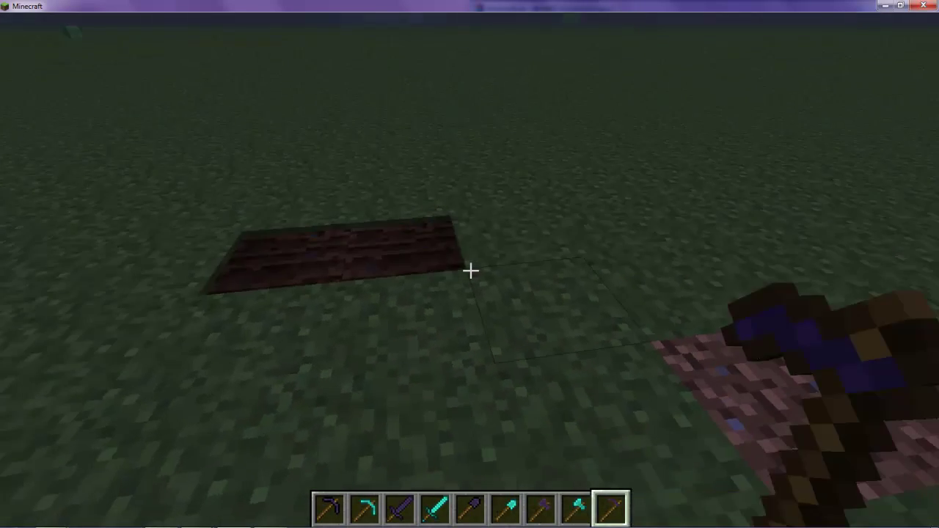
right_click(470, 271)
right_click(470, 271)
right_click(470, 271)
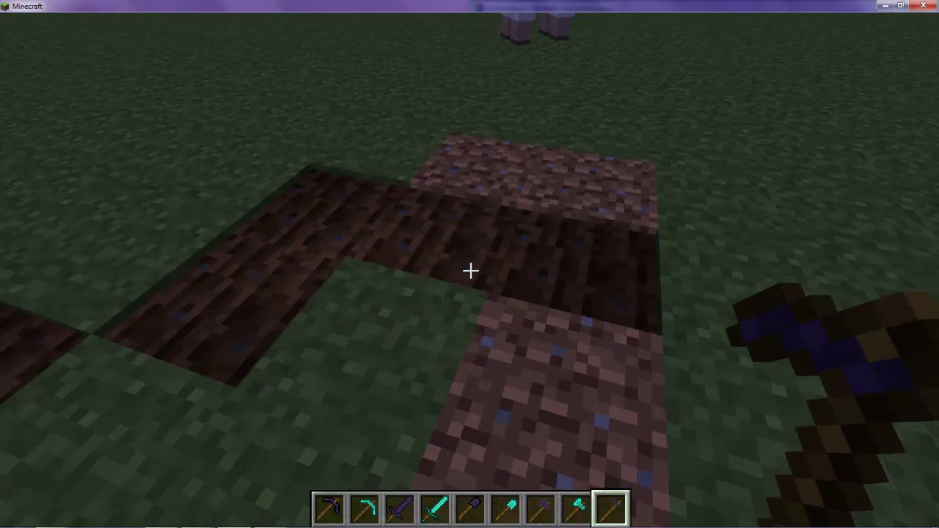
scroll(470, 271, up, 2)
scroll(470, 270, up, 3)
scroll(471, 271, down, 3)
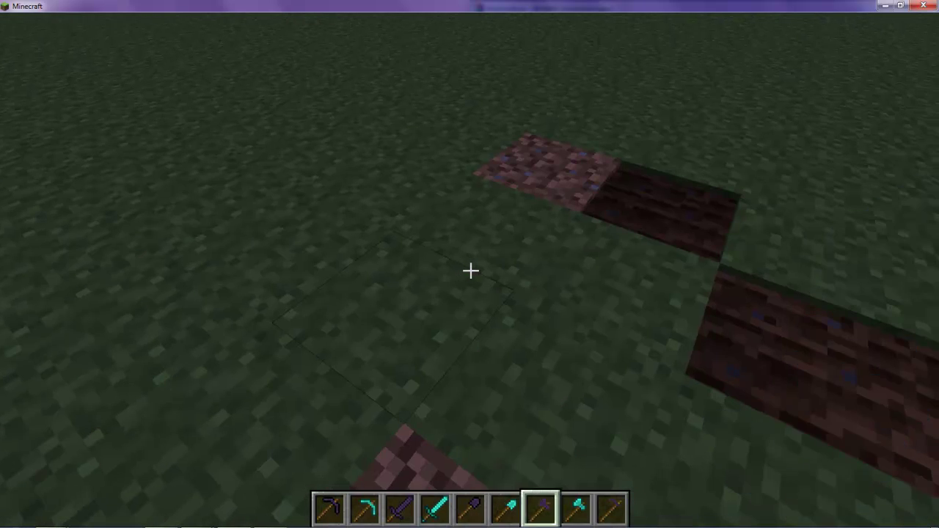
scroll(470, 271, down, 1)
key(e)
key(e)
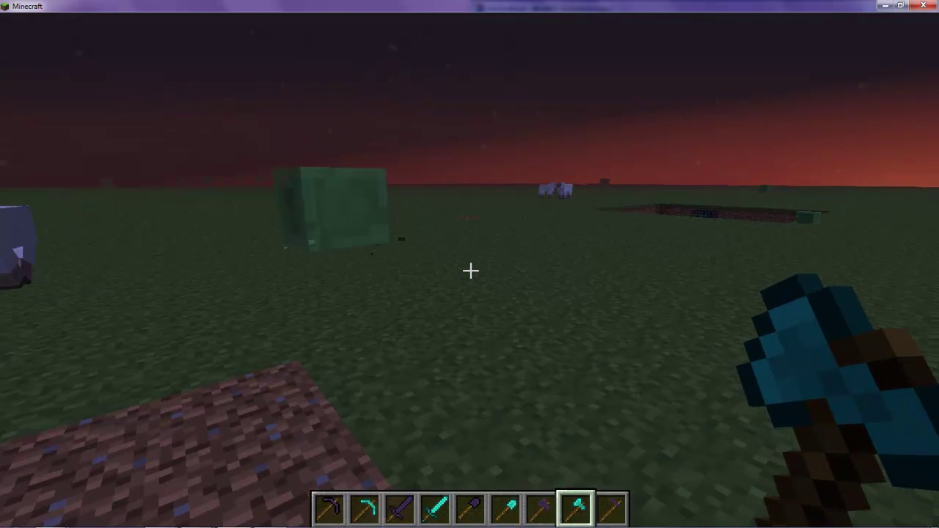
Step: Save the world, quit to the title screen and close Minecraft
key(Escape)
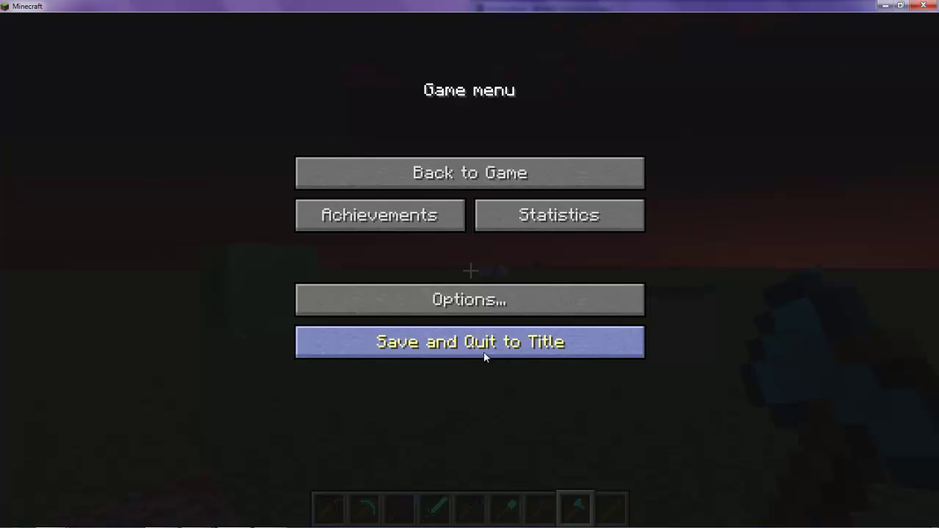
click(483, 351)
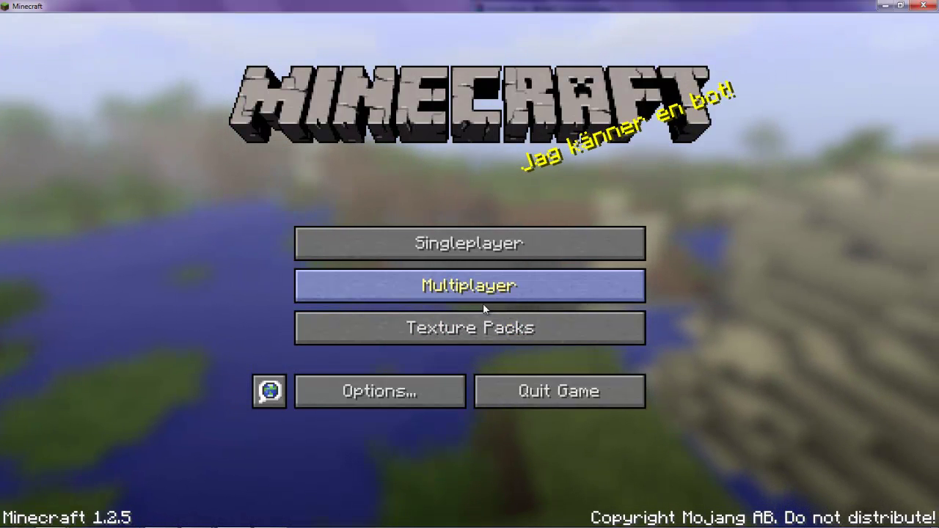
click(932, 6)
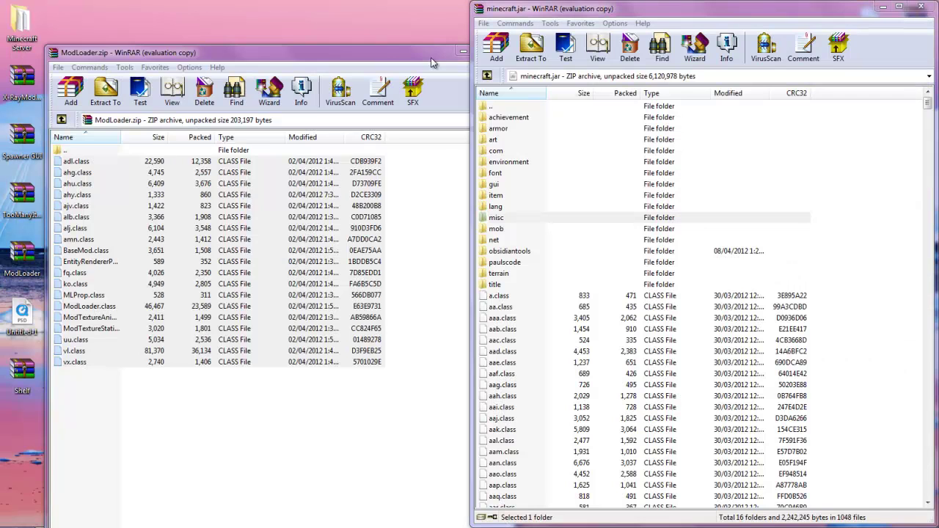
Step: Close the ModLoader.zip and minecraft.jar archives and place the ModLoader archive beside the ObsidianTools archive on the desktop
click(432, 63)
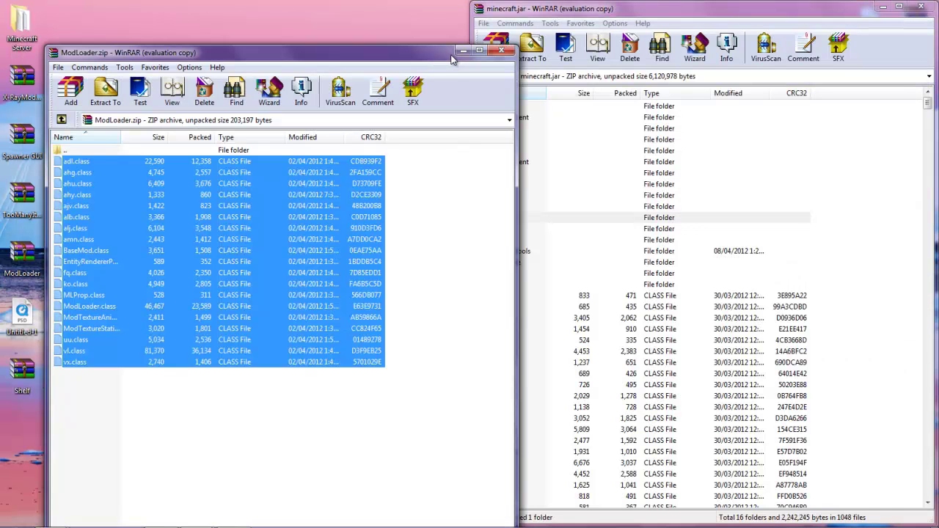
click(502, 50)
click(922, 6)
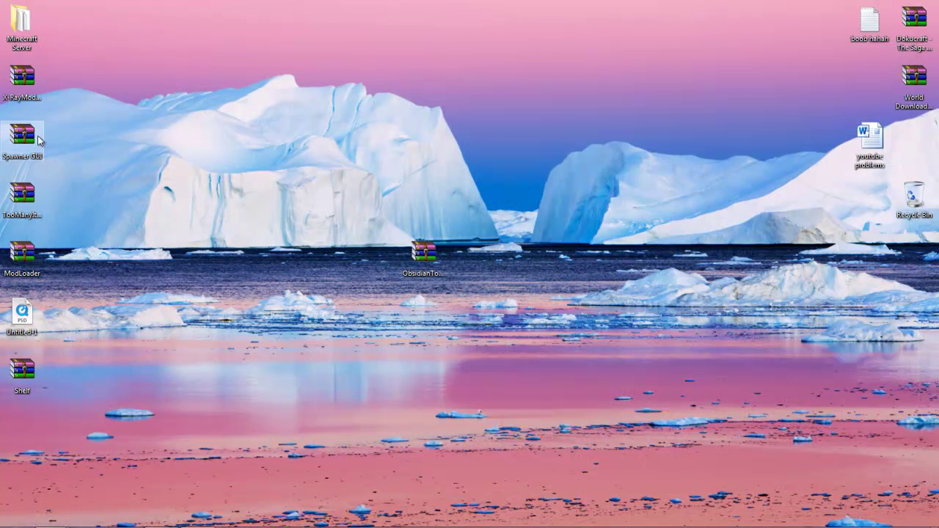
drag(31, 253, 539, 271)
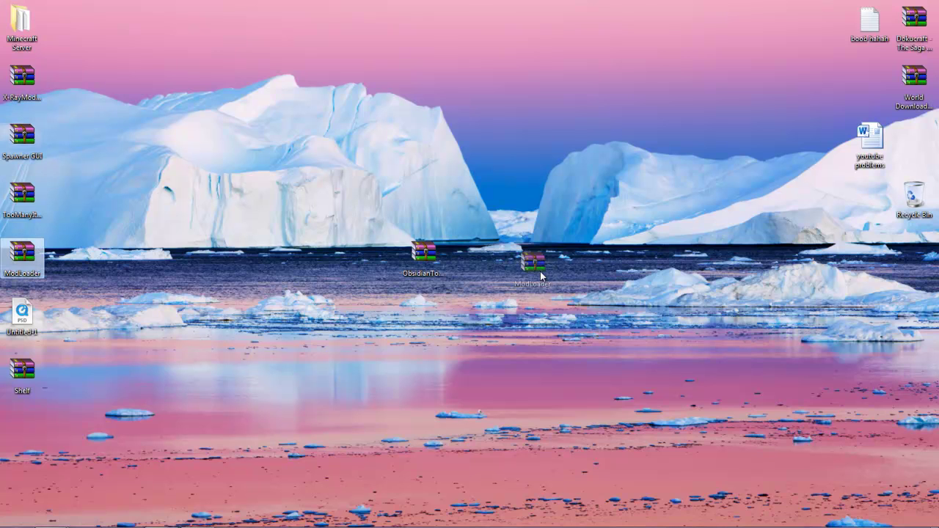
drag(479, 260, 479, 261)
Step: Switch to Internet Explorer to view the adf.ly download page for ObsidianTools.zip, and return to the two mod archives on the desktop
mouse_move(14, 517)
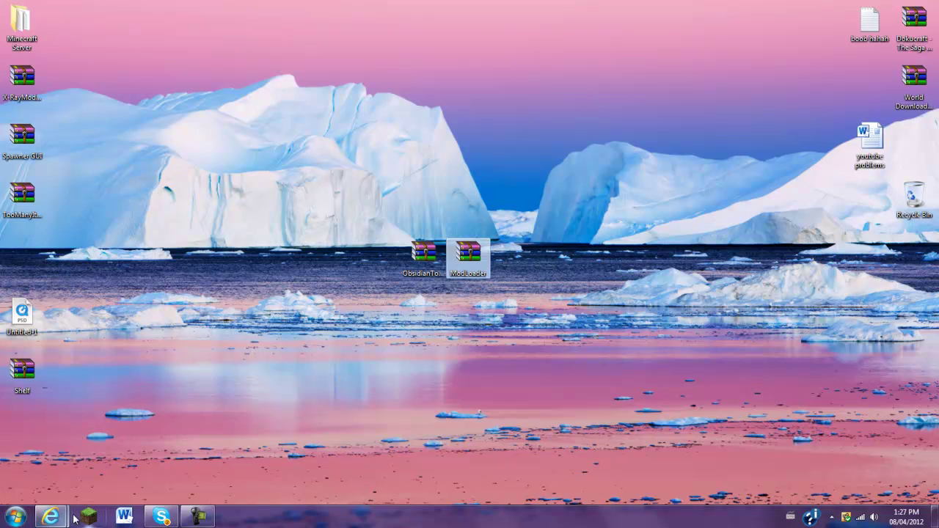
click(49, 517)
click(174, 445)
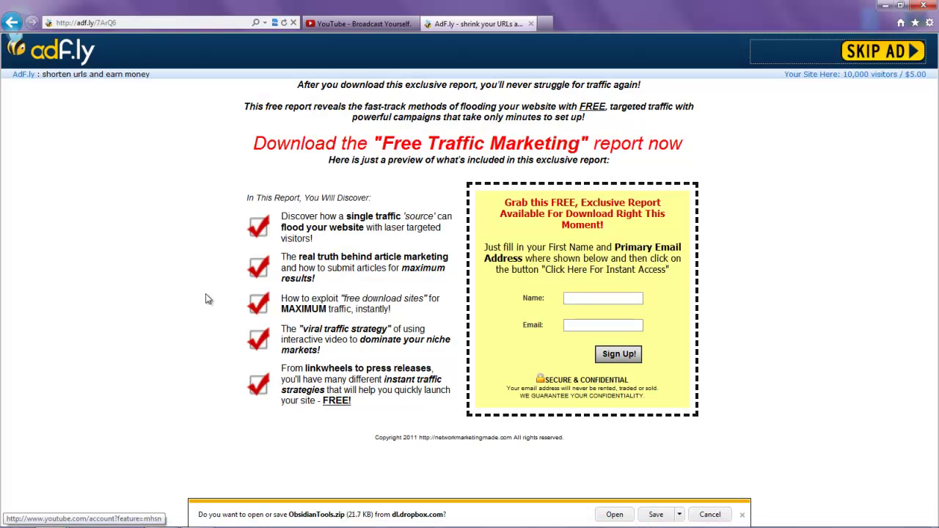
click(284, 23)
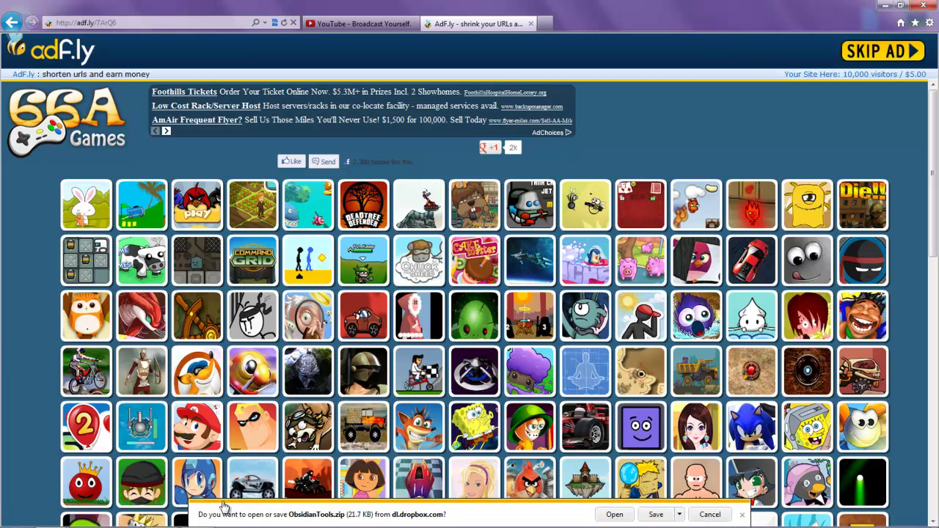
click(899, 51)
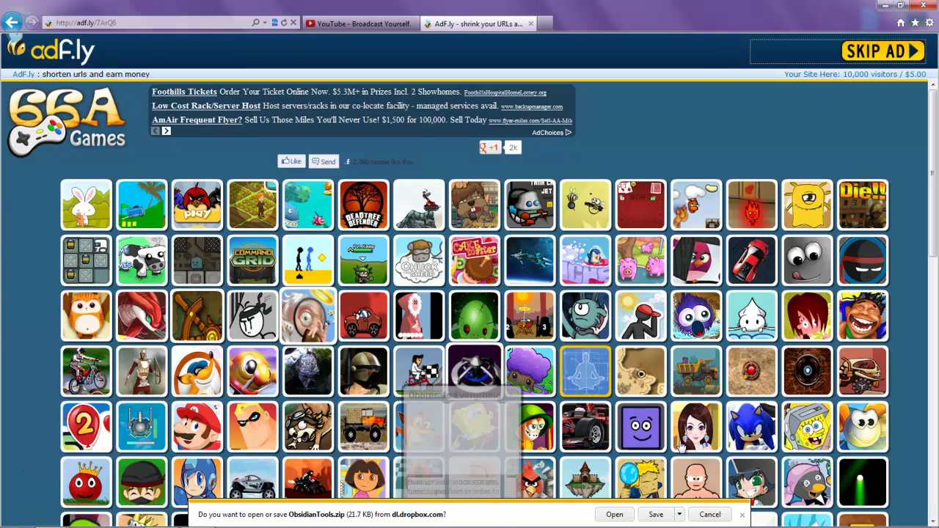
click(741, 514)
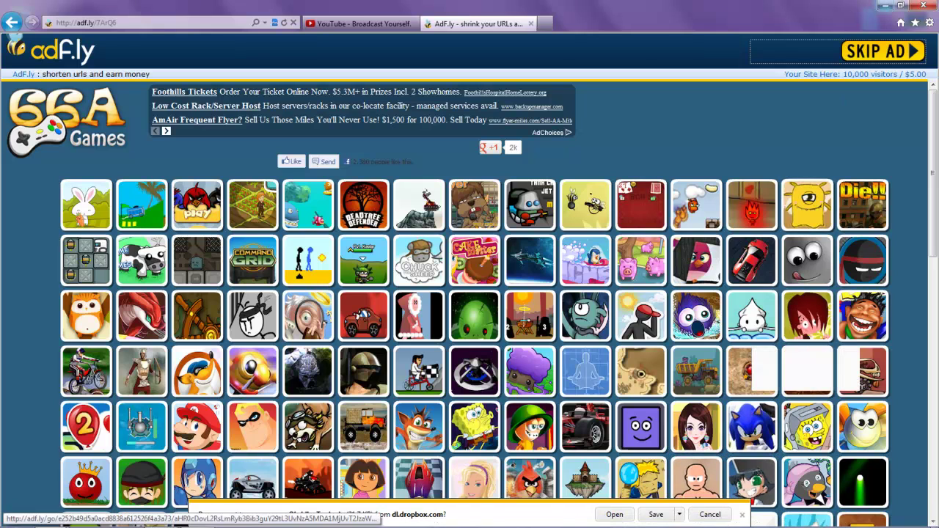
click(882, 8)
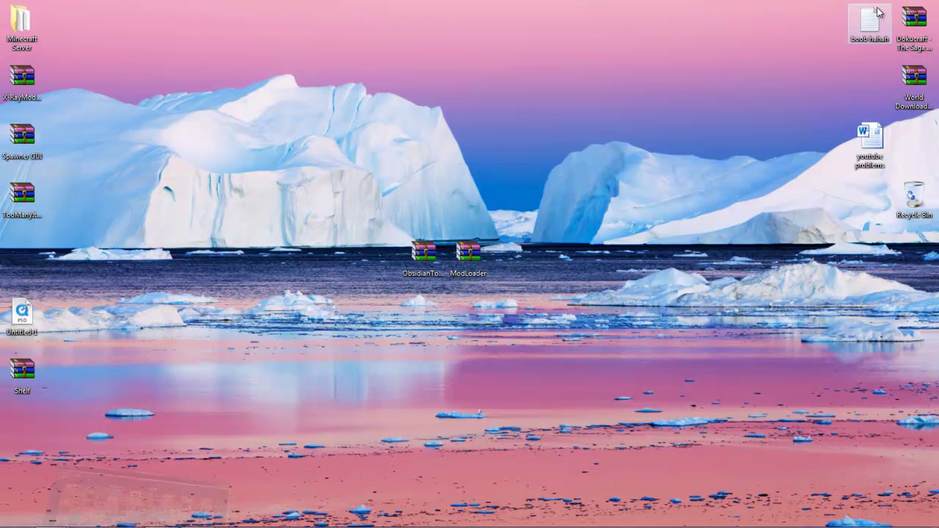
click(432, 268)
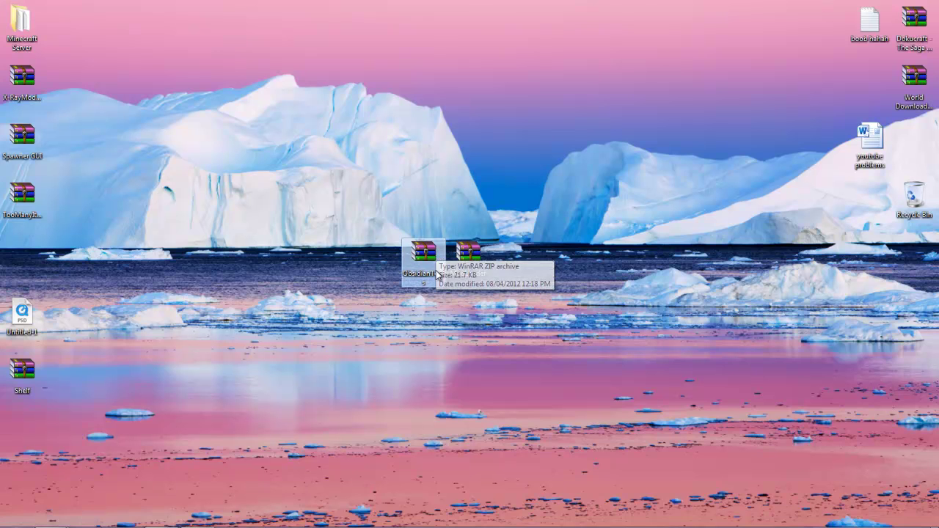
click(468, 257)
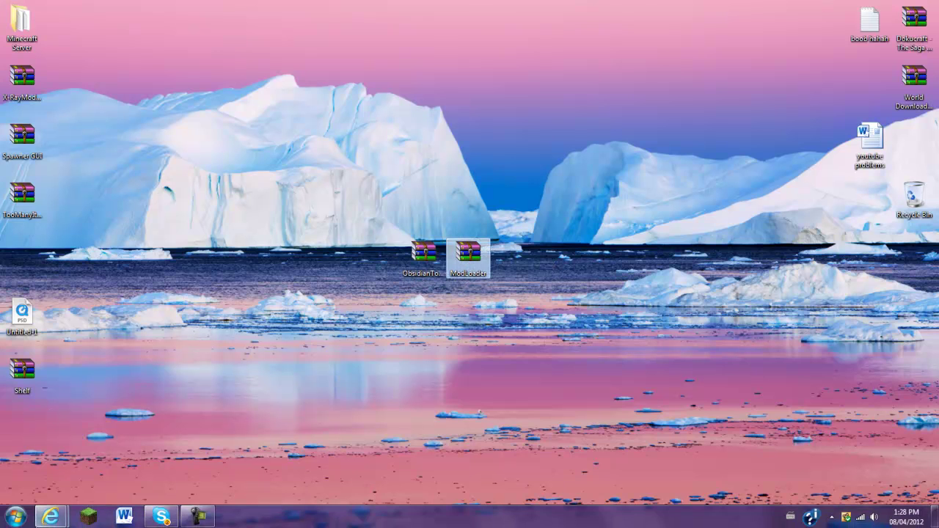
Step: Force a game update in the Minecraft Launcher, log in with the saved account to apply it, and close the game
click(89, 518)
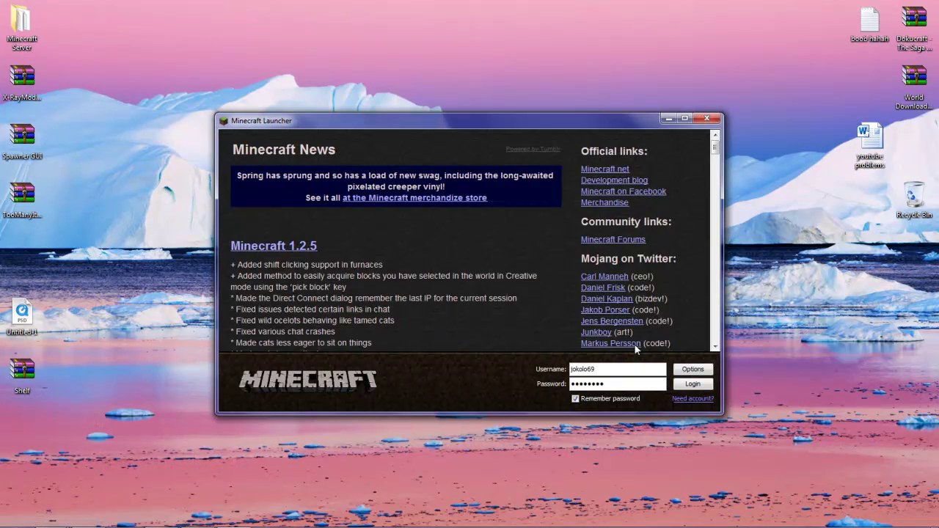
click(682, 370)
click(550, 261)
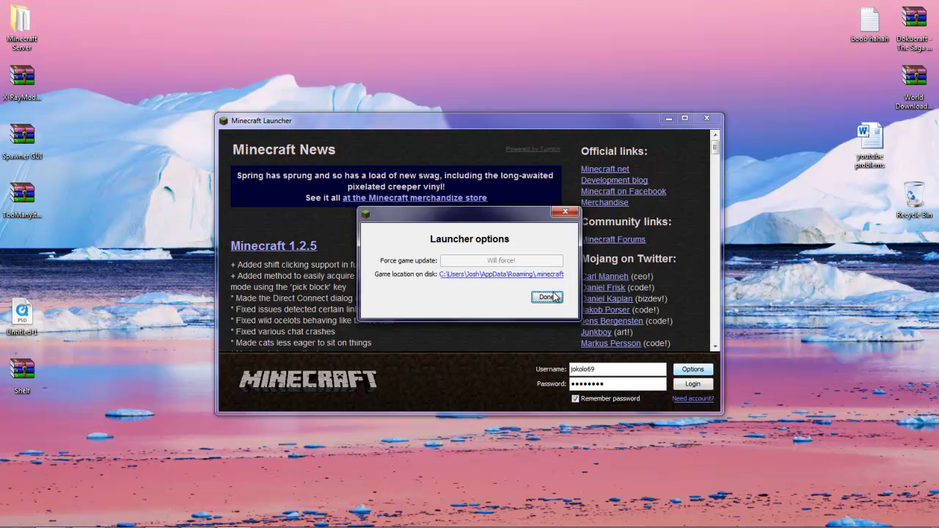
click(555, 304)
click(681, 384)
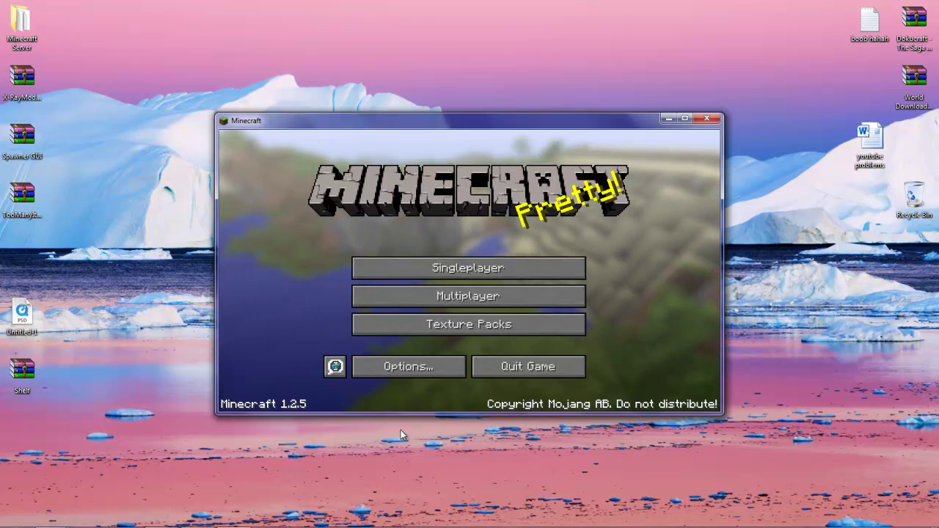
click(708, 120)
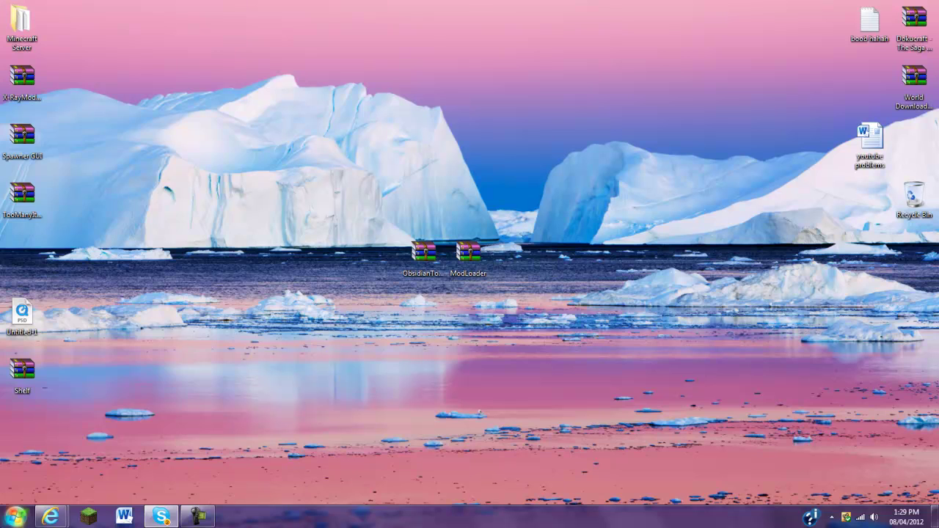
Step: Open the %appdata% folder from a system search and go to the bin folder inside .minecraft
key(super)
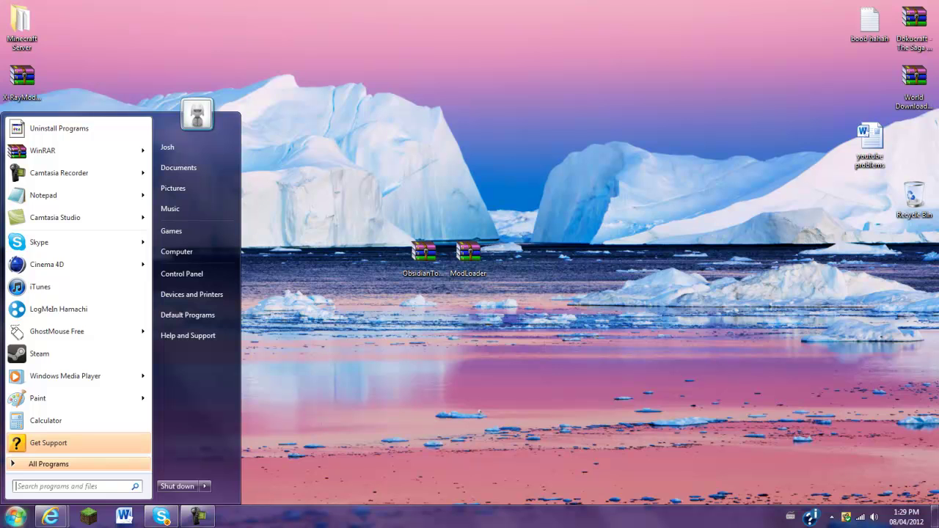
text(%)
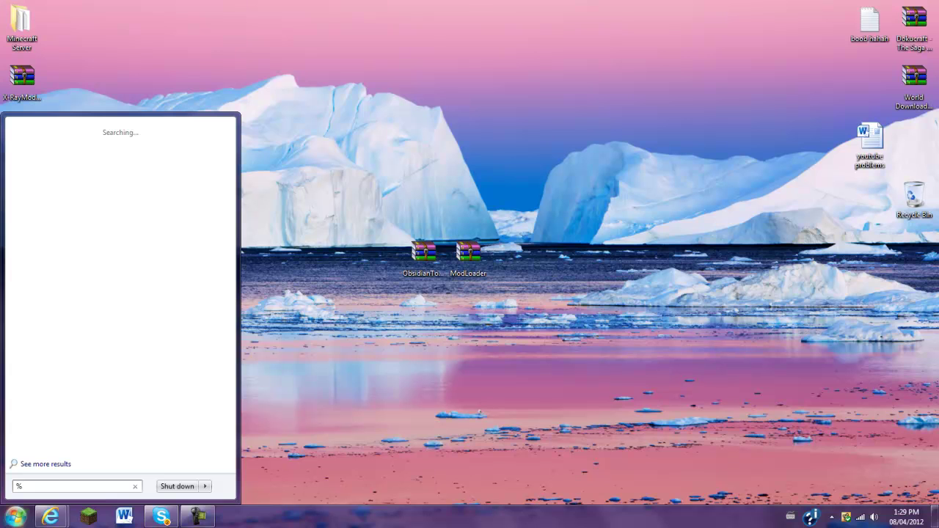
text(appdata)
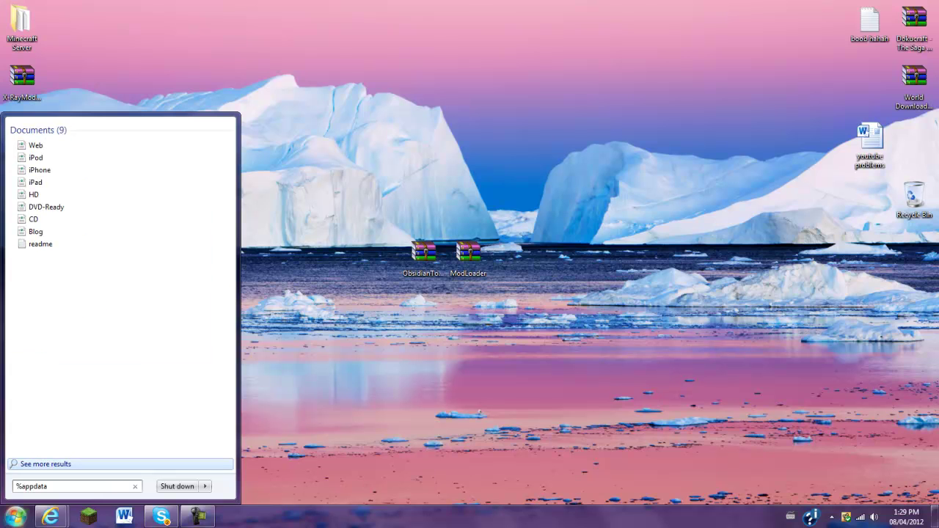
text(%)
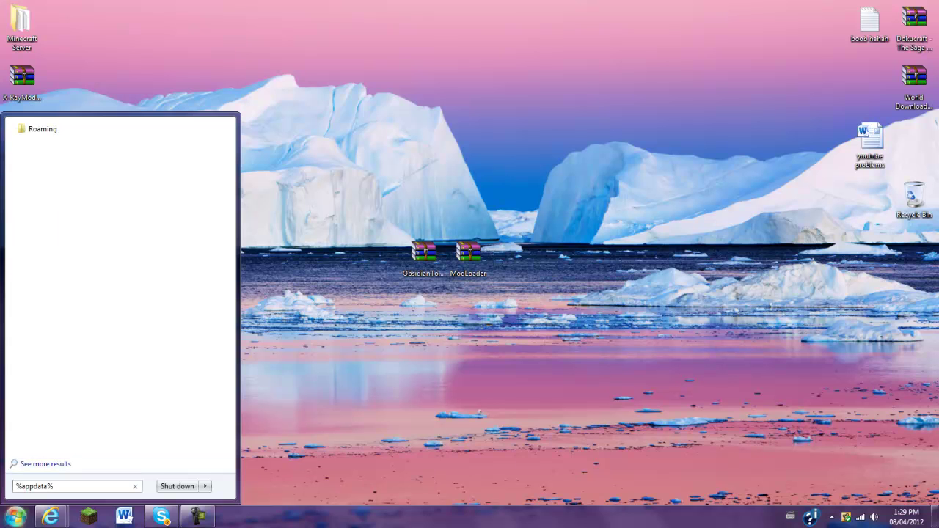
key(Return)
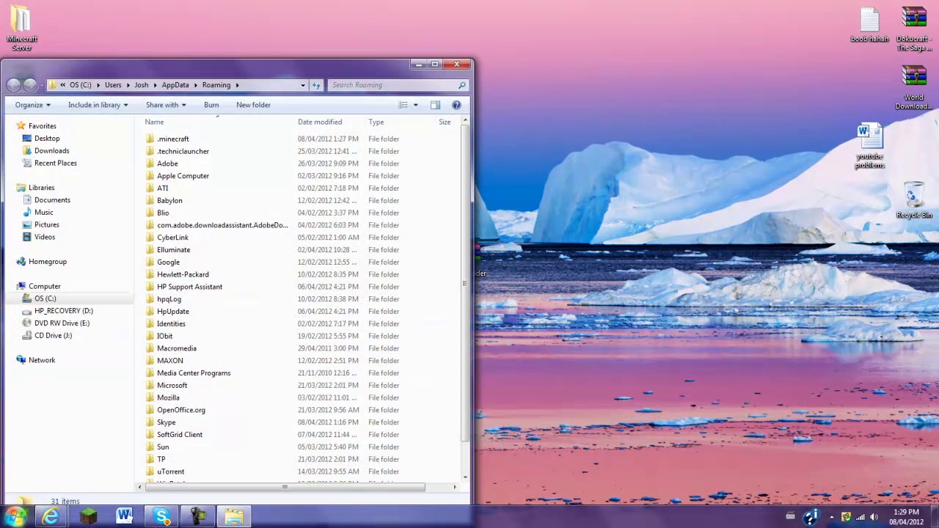
double_click(173, 139)
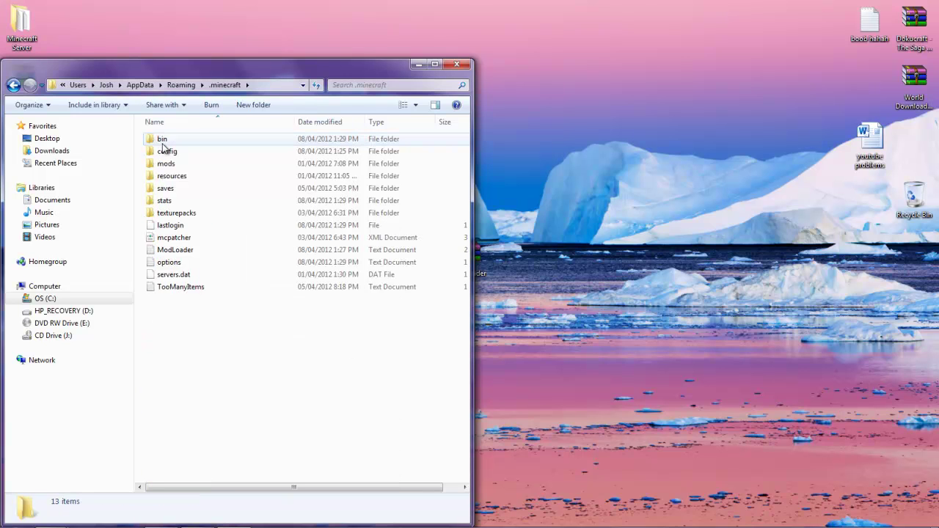
double_click(163, 141)
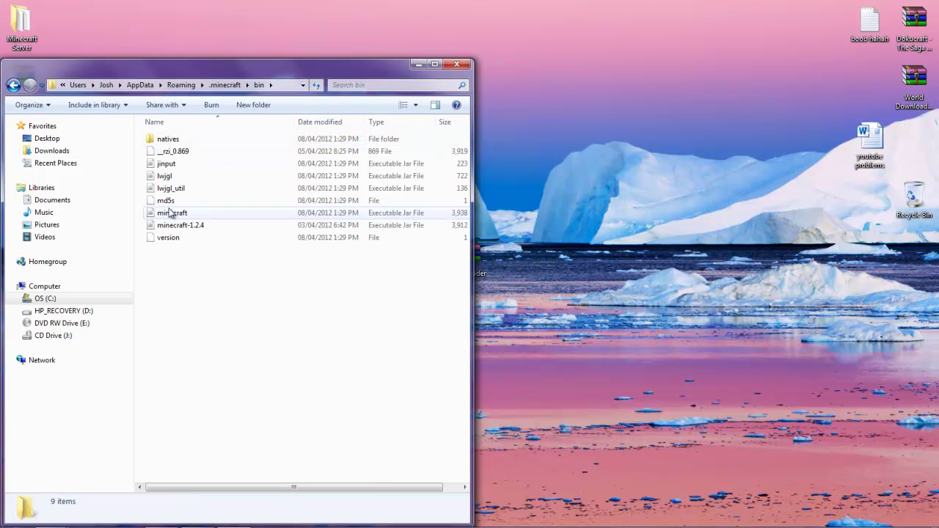
click(176, 217)
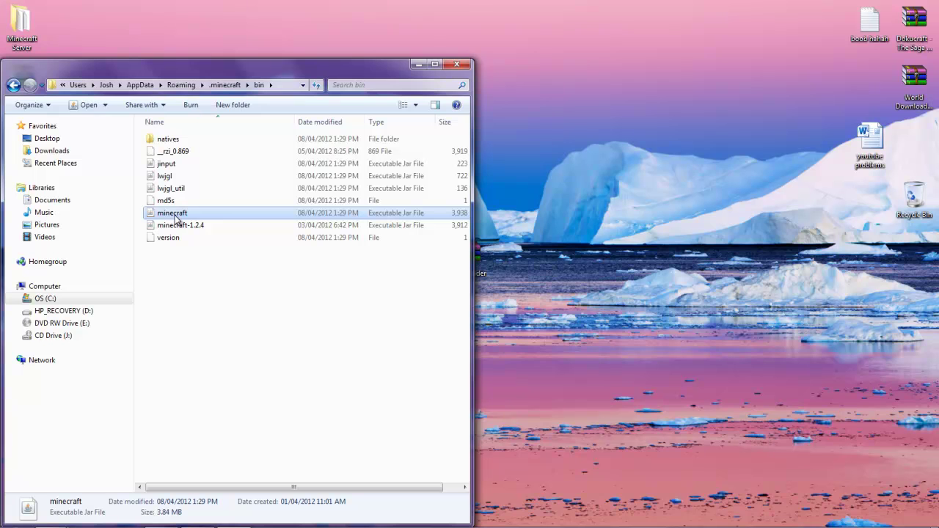
double_click(222, 217)
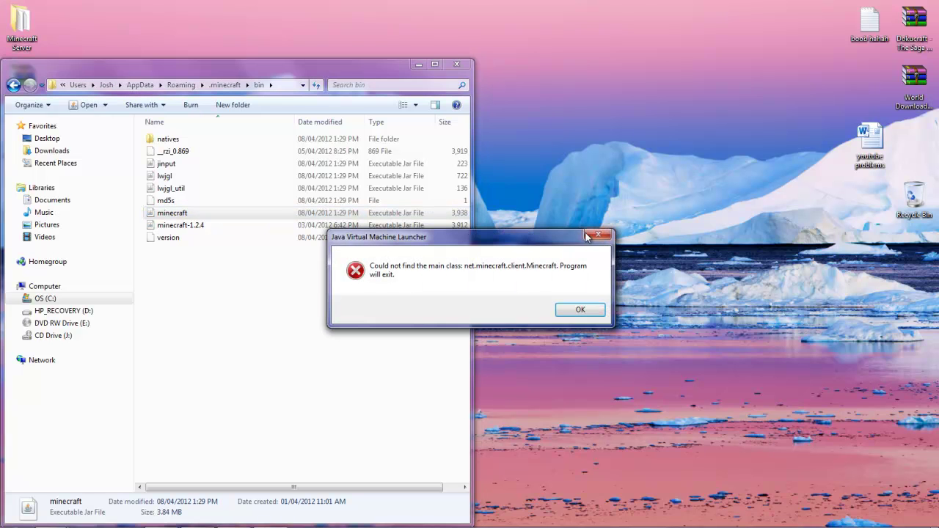
click(589, 235)
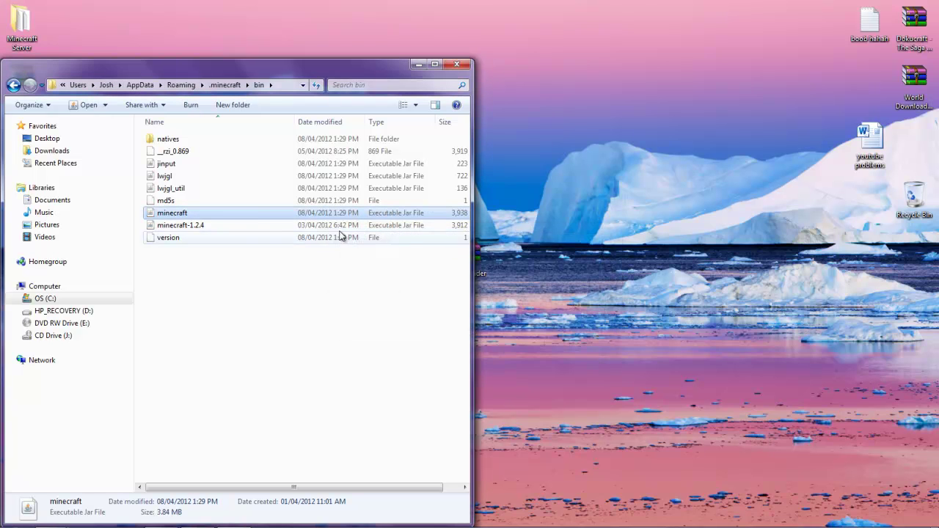
Step: Open the minecraft jar with WinRAR, close the bin folder window, and dock the archive window to one half of the screen
right_click(251, 212)
mouse_move(305, 269)
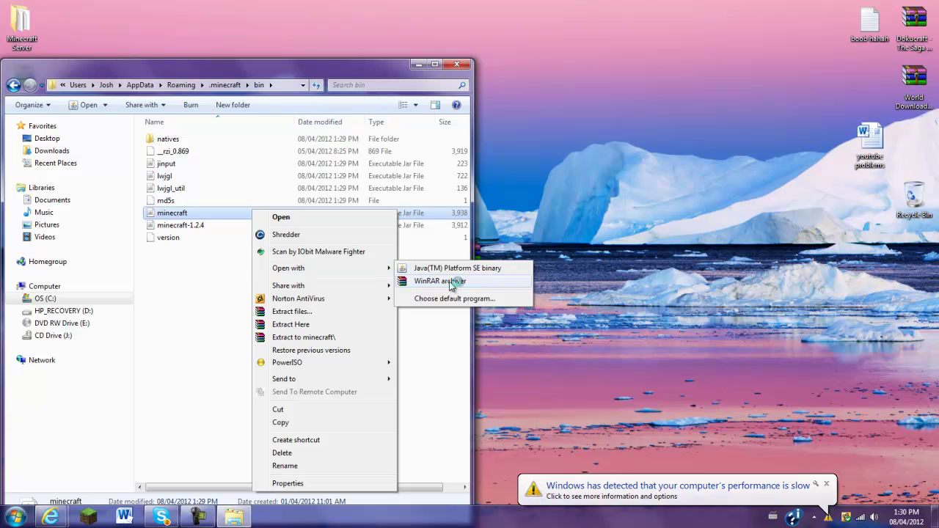
click(449, 284)
click(11, 76)
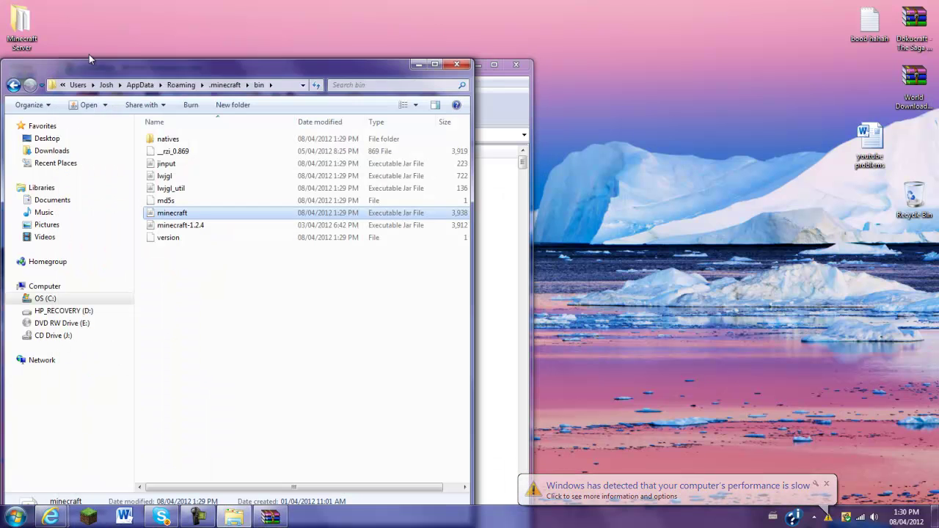
click(550, 216)
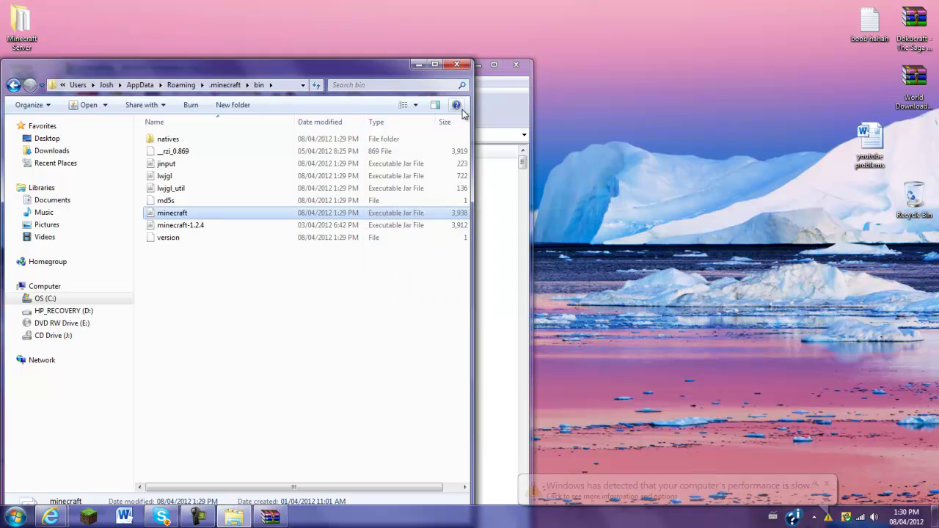
click(456, 64)
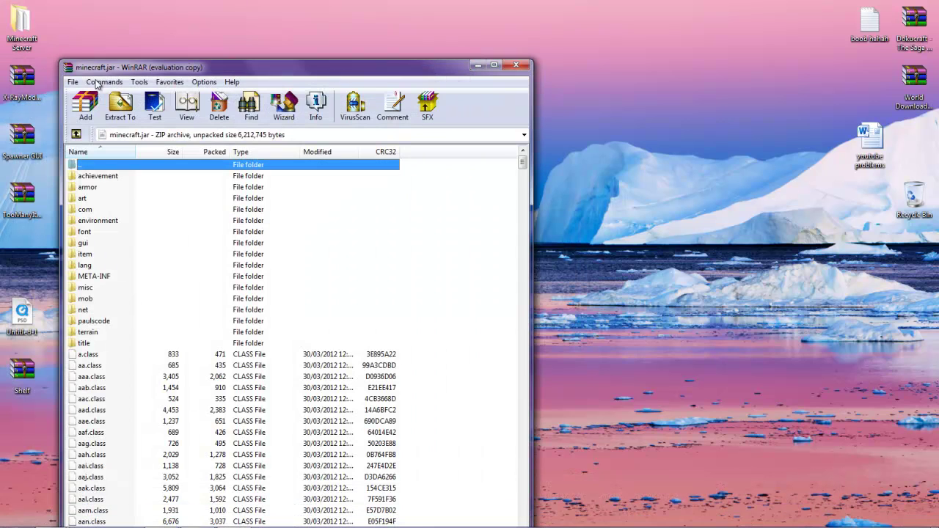
drag(169, 64, 938, 125)
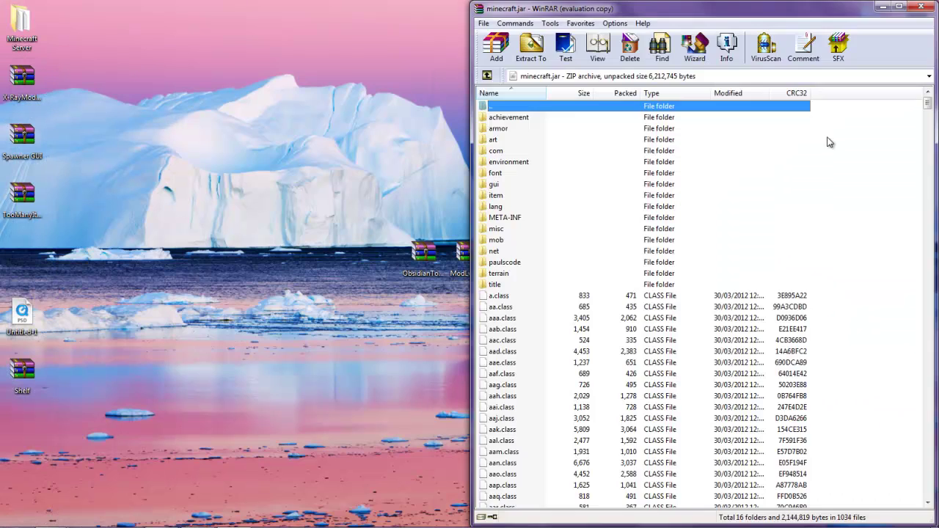
Step: Rearrange the desktop icons, placing ModLoader above ObsidianTools and moving Untitled-1 and Shelf up beneath the TooManyItems archive
drag(453, 248, 402, 203)
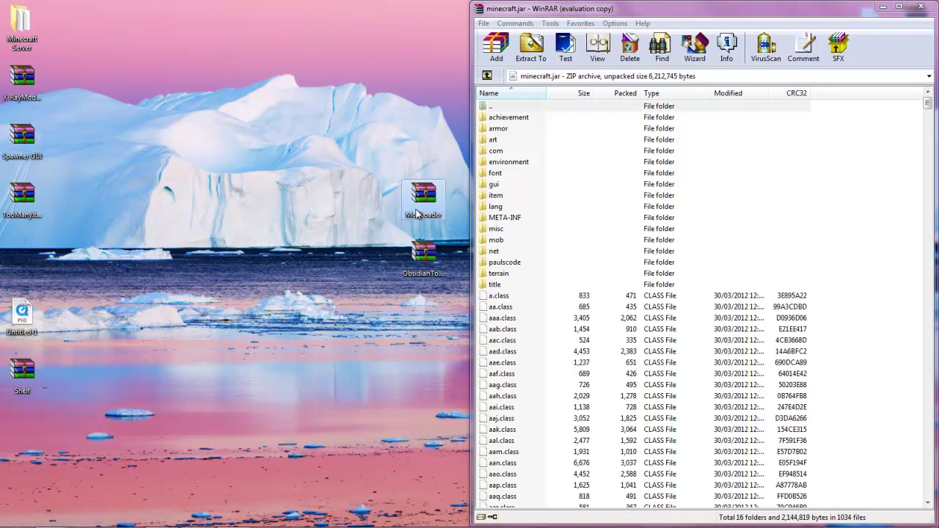
click(504, 219)
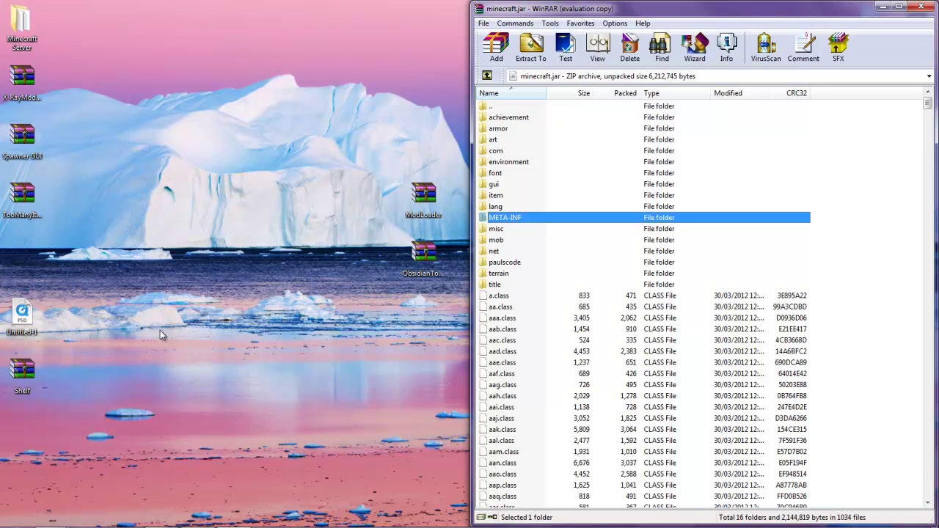
drag(22, 314, 22, 256)
drag(22, 370, 22, 308)
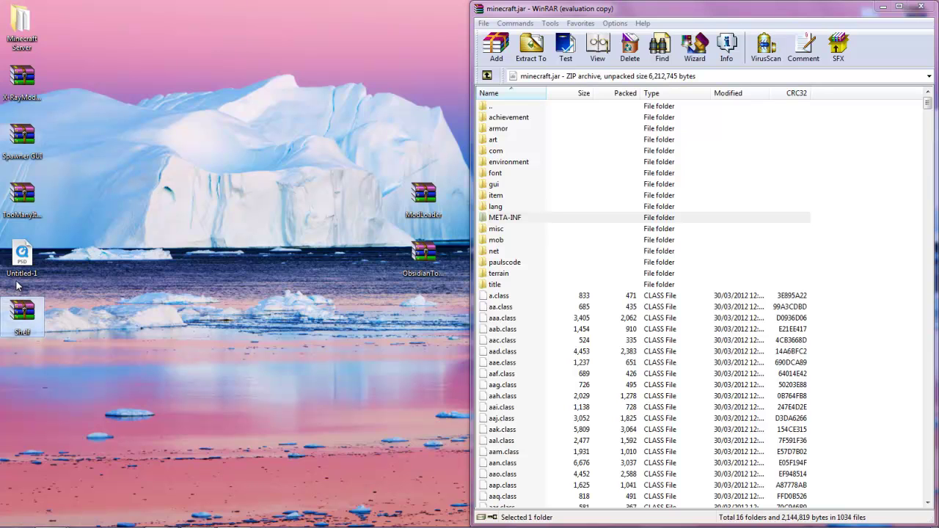
click(21, 257)
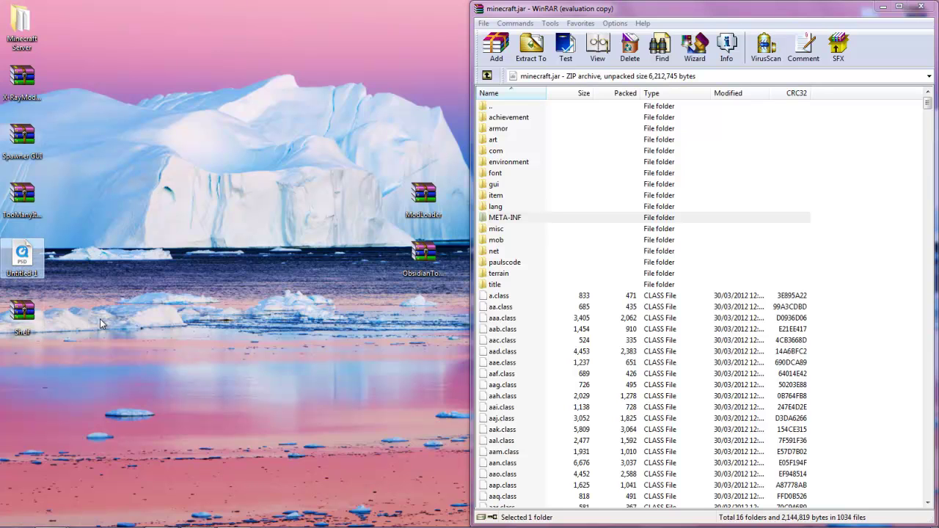
click(22, 316)
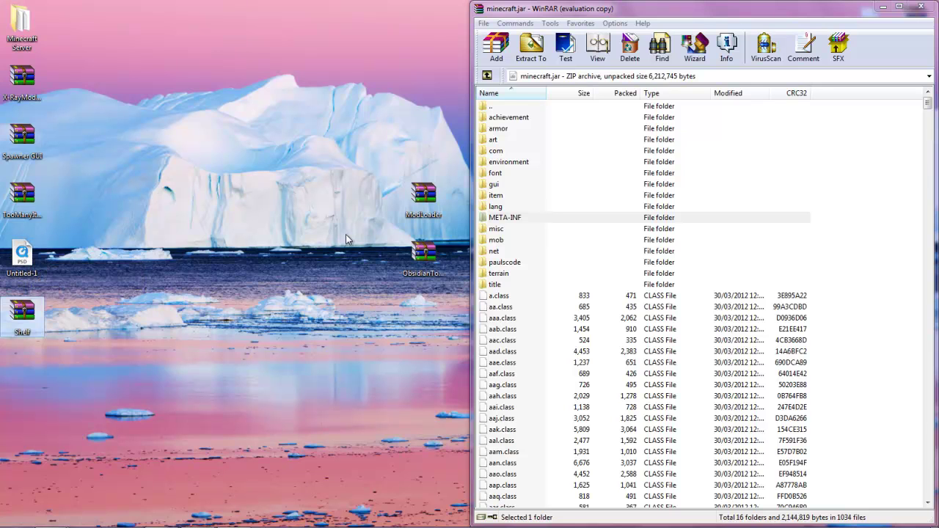
Step: Delete the META-INF folder from minecraft.jar and confirm the deletion
click(506, 218)
key(Escape)
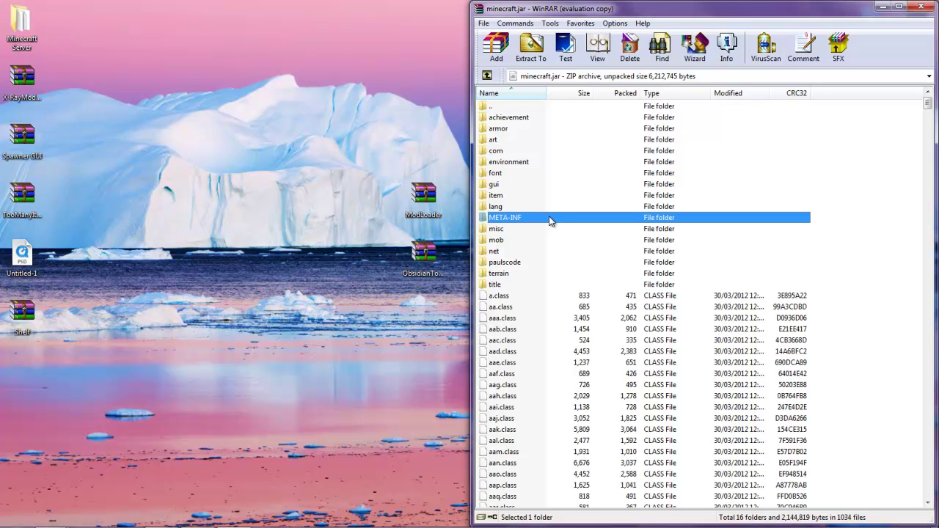
right_click(549, 217)
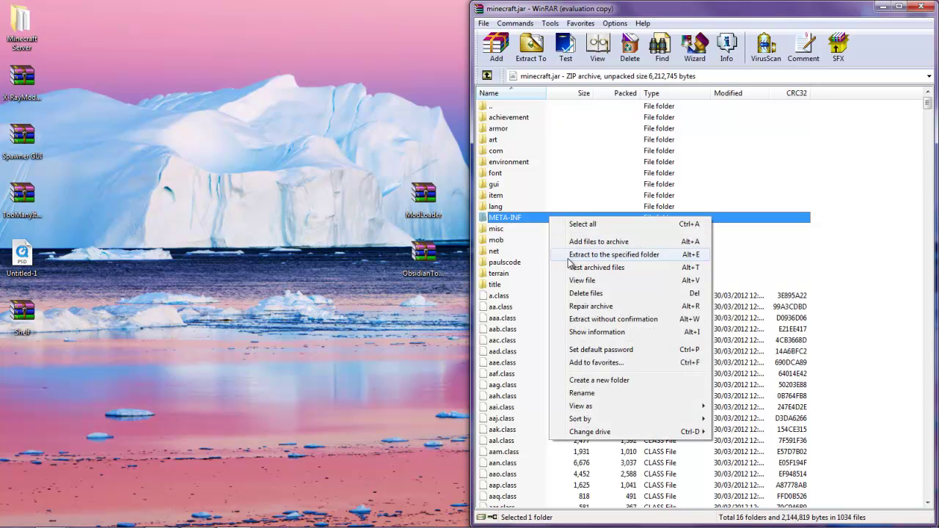
click(629, 47)
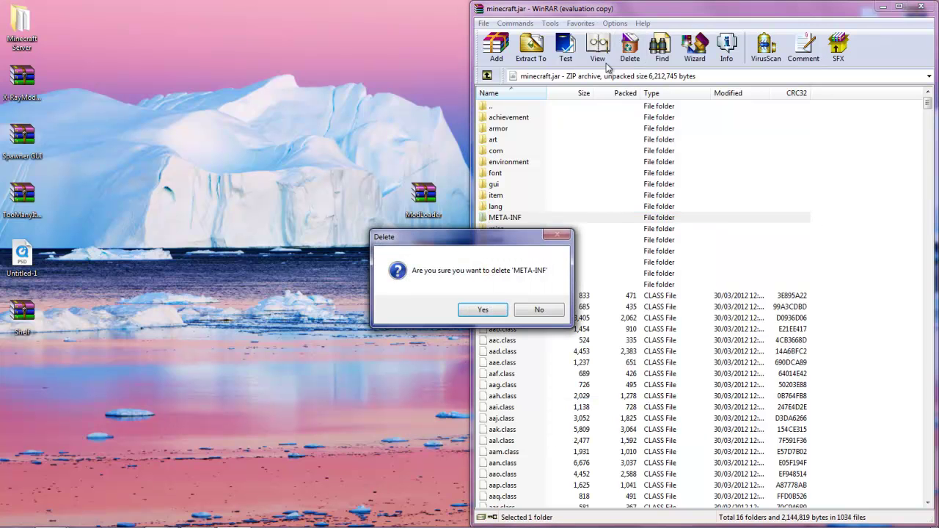
click(481, 309)
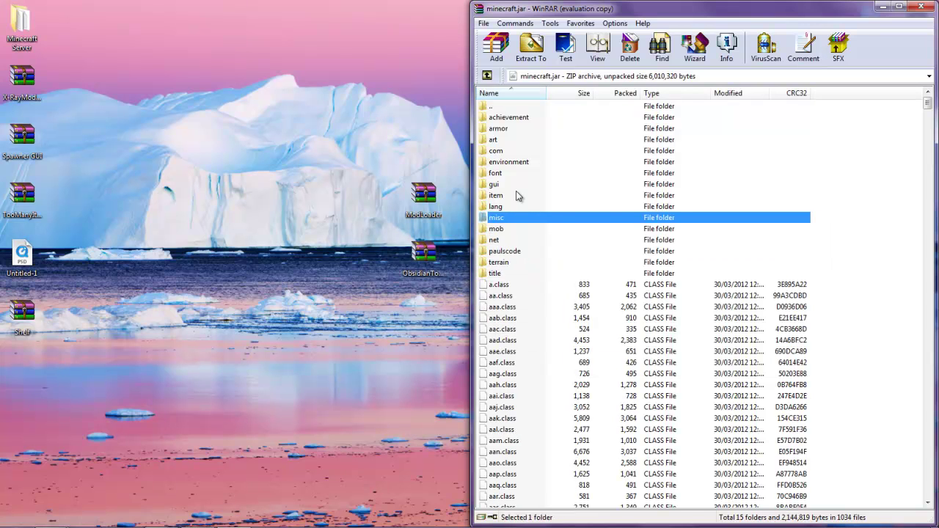
Step: Open the ModLoader archive from the desktop, dismiss the WinRAR licence reminder, and place its window beside minecraft.jar
double_click(429, 200)
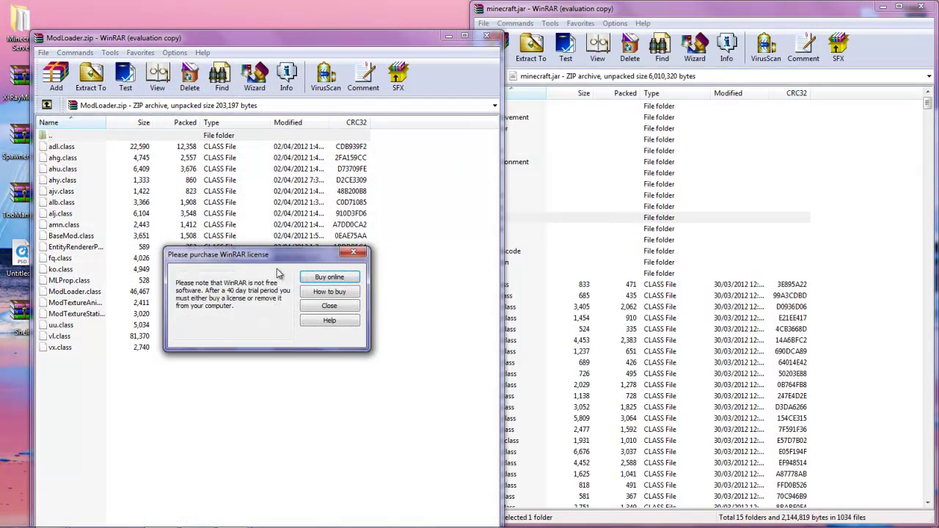
click(353, 253)
drag(308, 37, 3, 44)
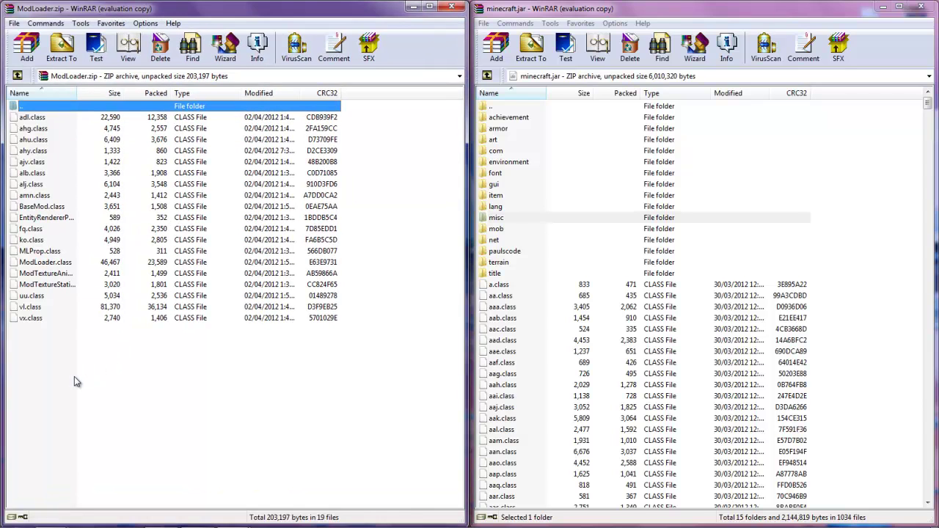
Step: Copy all class files from ModLoader.zip, adl.class through vx.class, into the root of minecraft.jar and confirm adding them
click(28, 320)
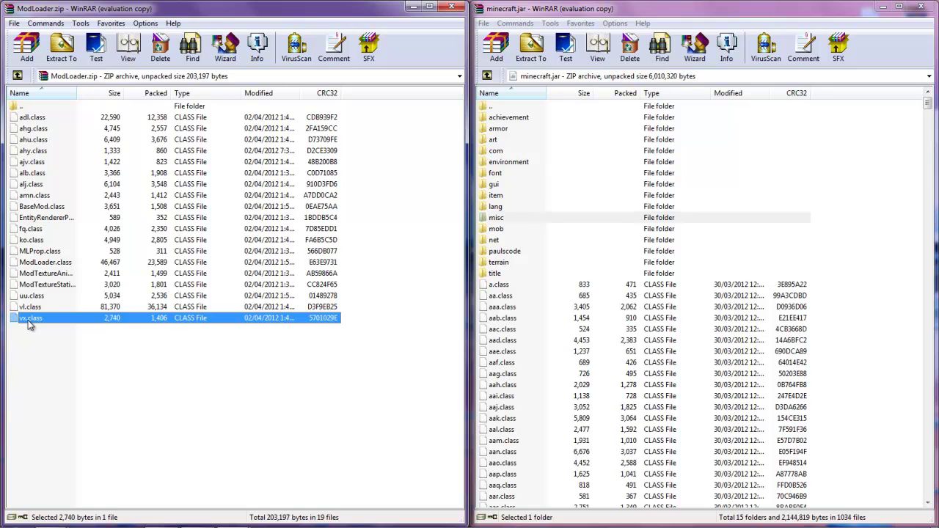
click(40, 119)
drag(88, 387, 98, 117)
drag(66, 240, 629, 392)
click(715, 366)
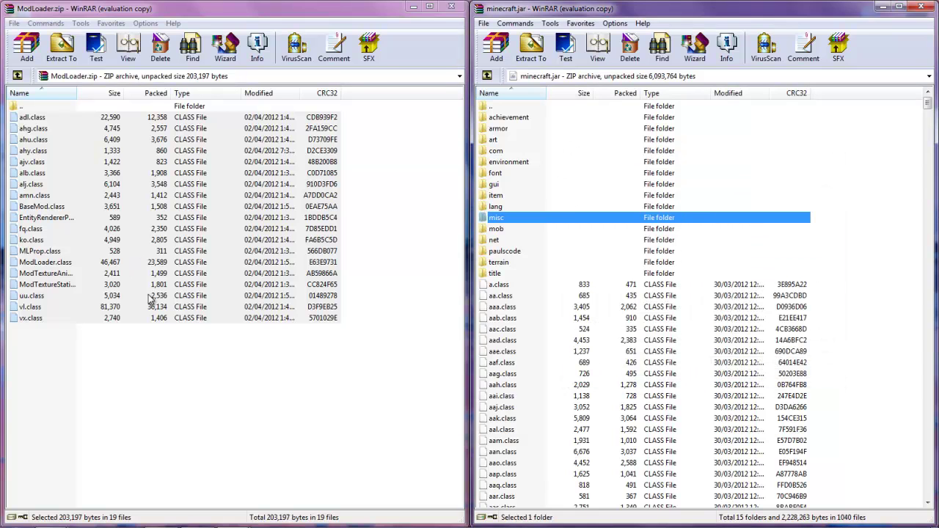
drag(132, 229, 288, 311)
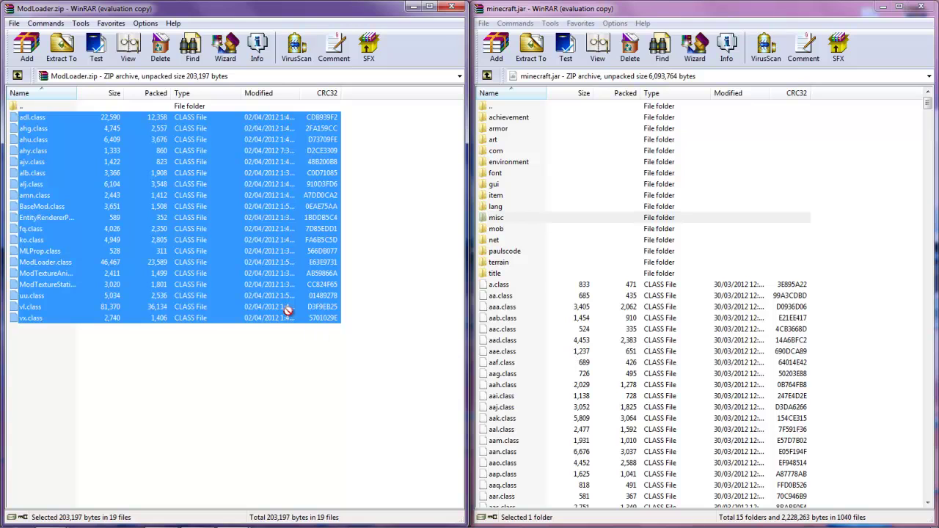
drag(256, 273, 303, 268)
drag(612, 219, 305, 232)
Step: Close ModLoader.zip, open the ObsidianTools archive without its licence reminder, and place its window beside minecraft.jar
click(449, 7)
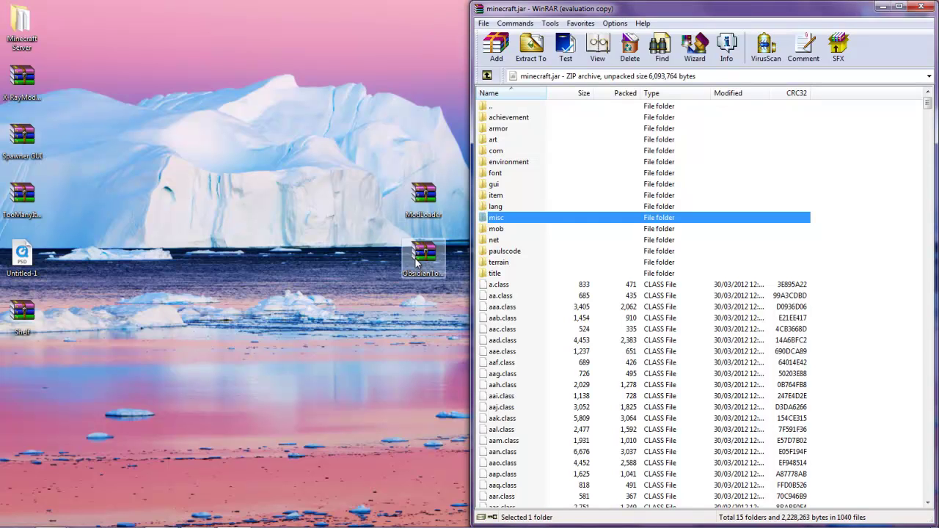
double_click(415, 258)
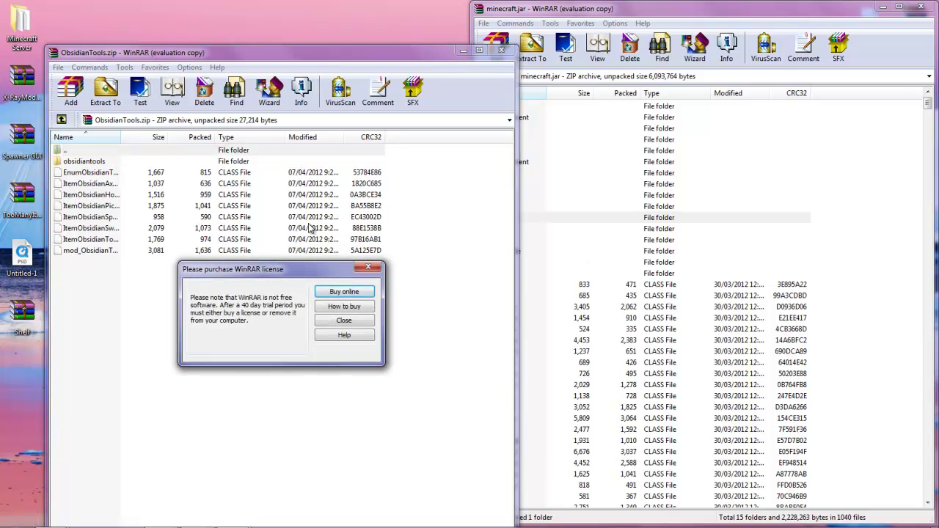
click(367, 267)
drag(77, 52, 2, 46)
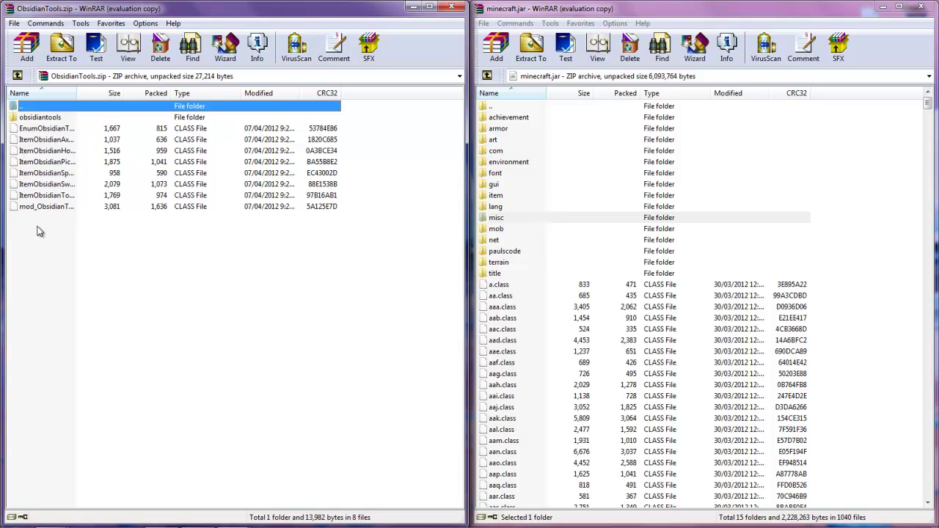
Step: Copy the obsidiantools folder and all class files from ObsidianTools.zip into minecraft.jar using the Add and replace files mode
drag(39, 225, 114, 123)
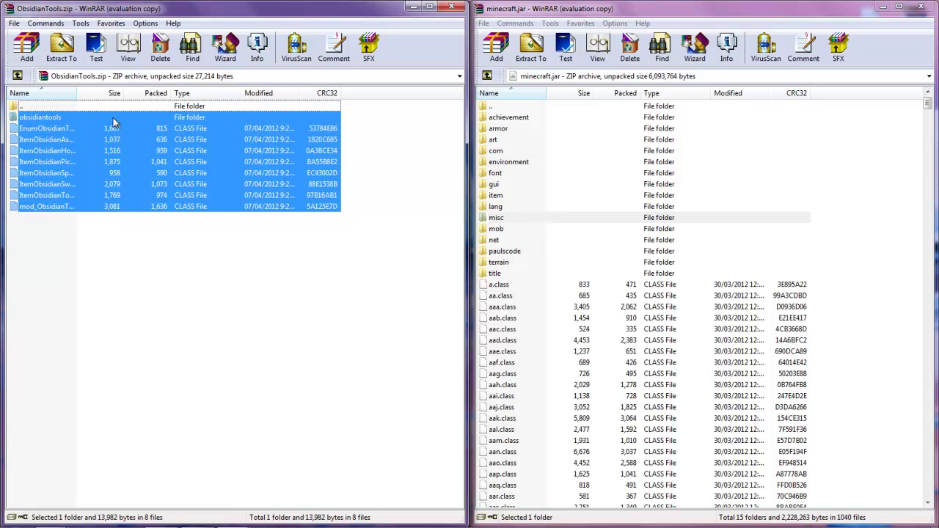
drag(67, 155, 575, 363)
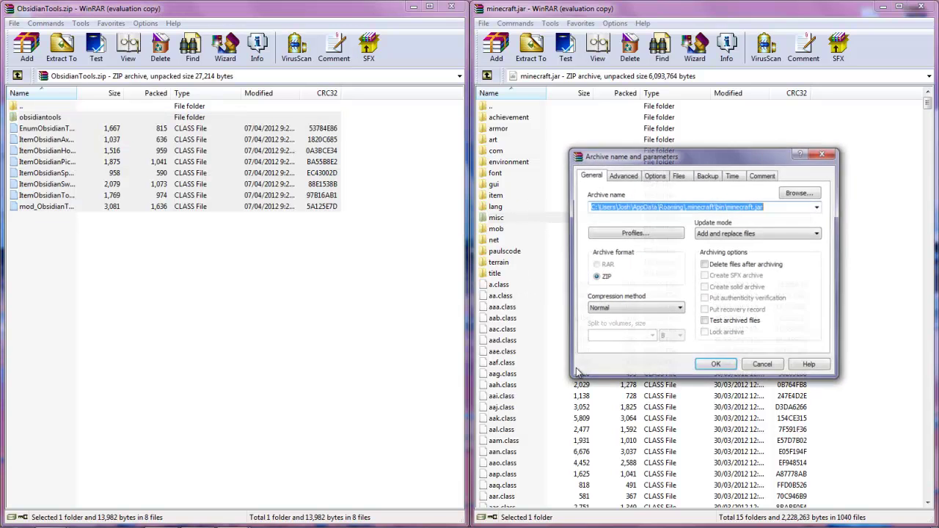
click(717, 368)
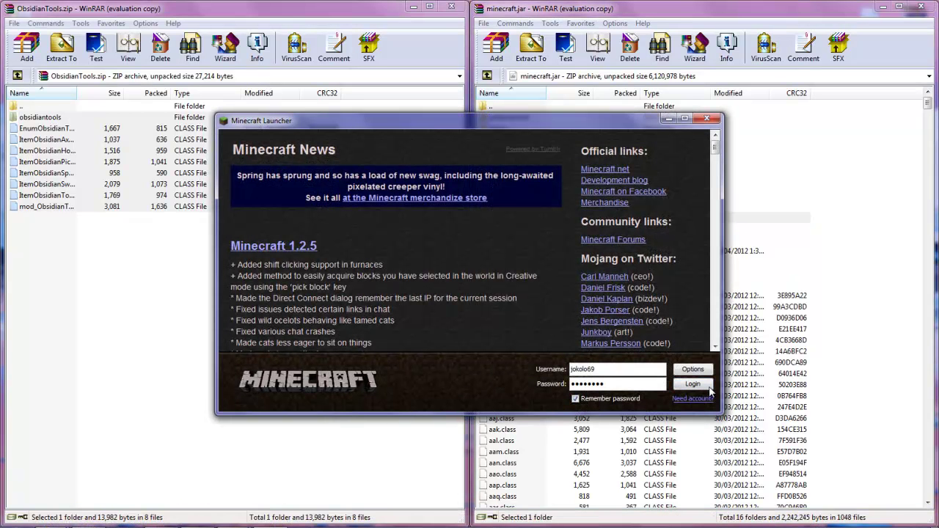
Step: Log in through the Minecraft Launcher with the saved account and play the singleplayer world named New World
click(705, 384)
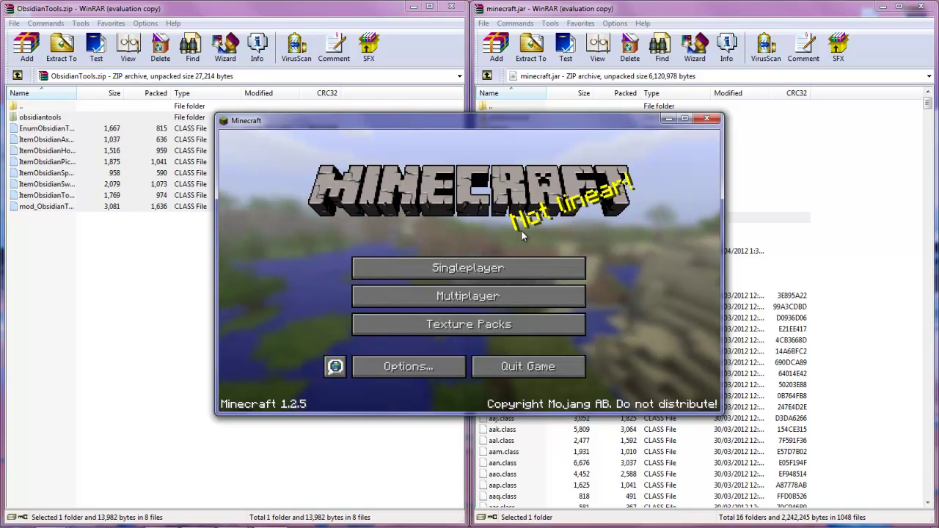
click(464, 267)
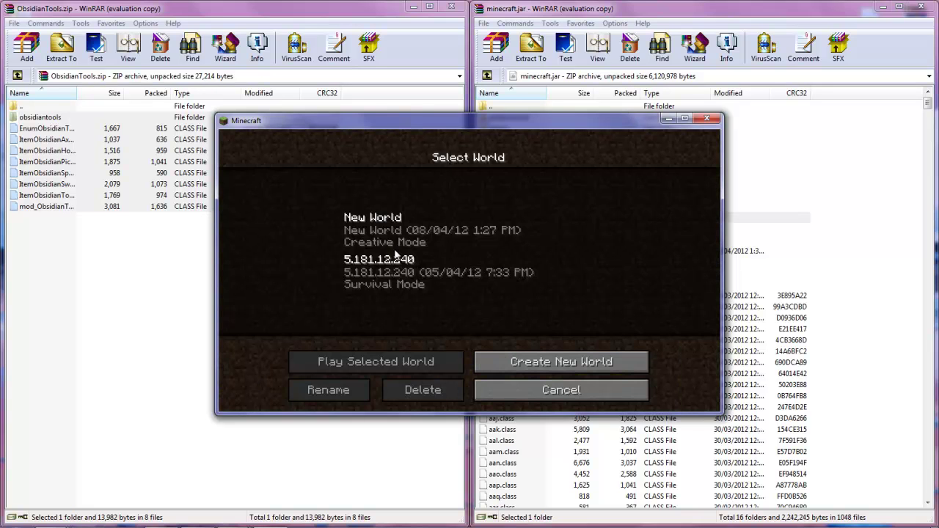
click(380, 222)
click(371, 358)
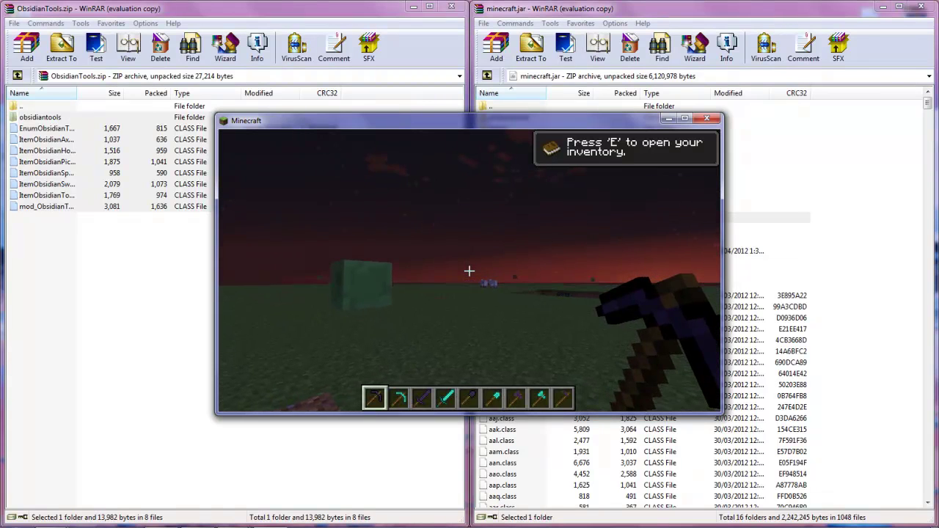
Step: Examine the creative item selection for the obsidian tools and return to the game world
key(e)
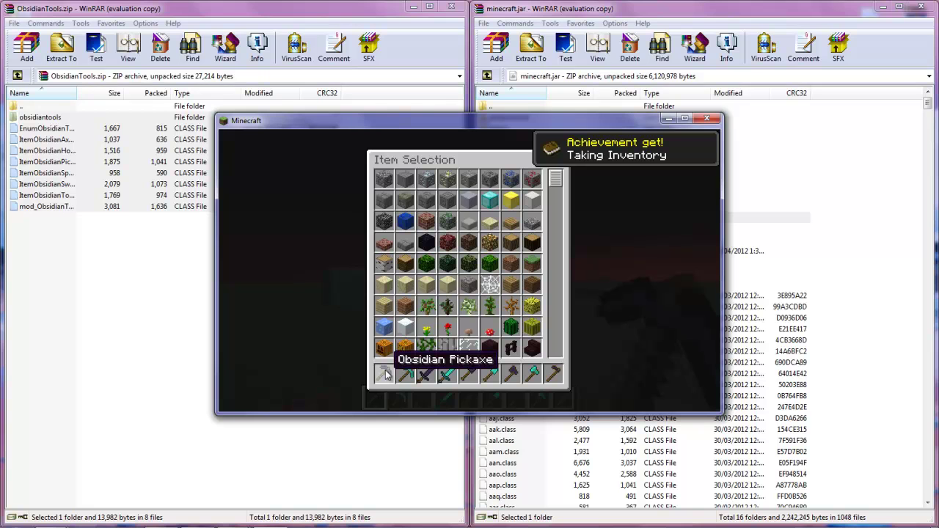
scroll(442, 286, down, 15)
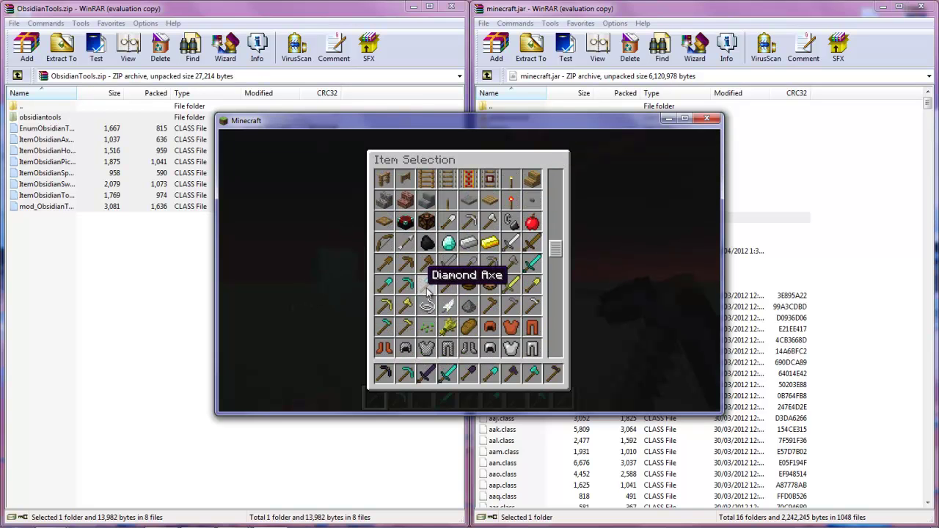
scroll(458, 308, down, 8)
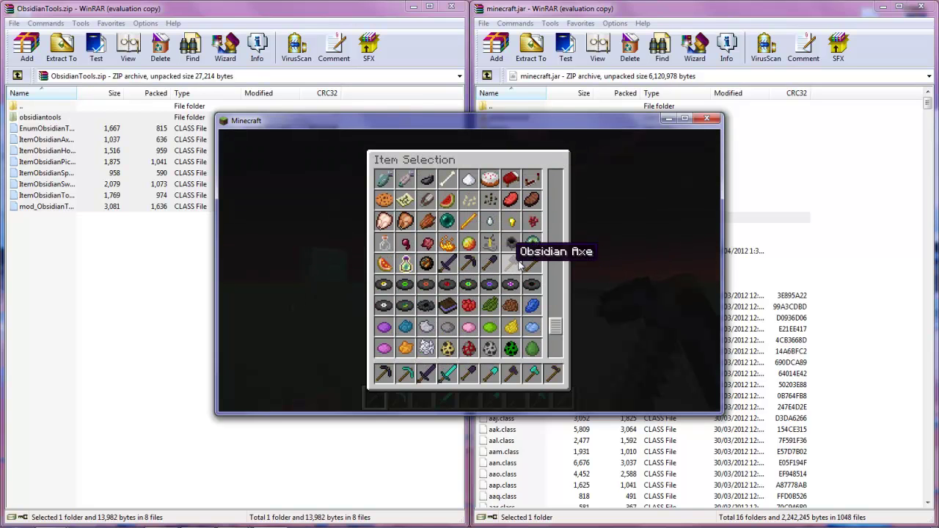
key(e)
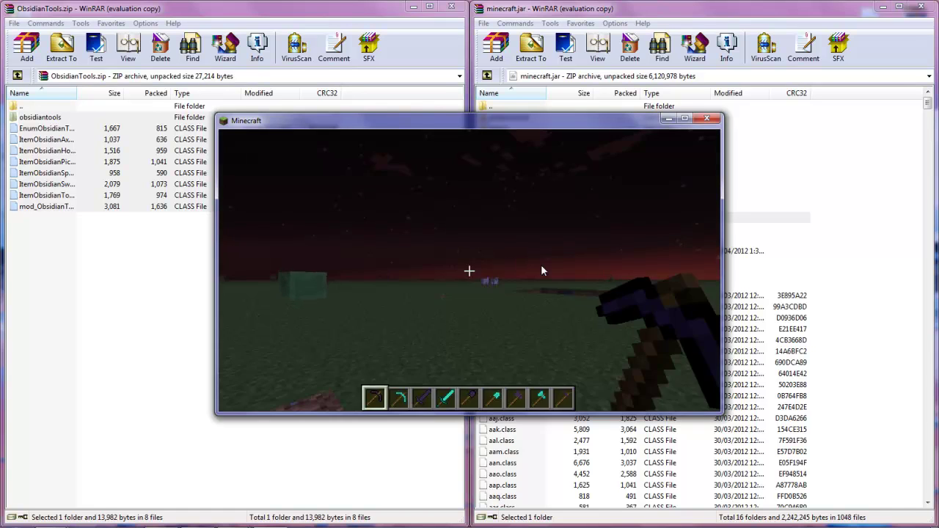
Step: Resume the game and walk across the grassland with the obsidian pickaxe in hand to examine the spawner pit and its surroundings
key(Escape)
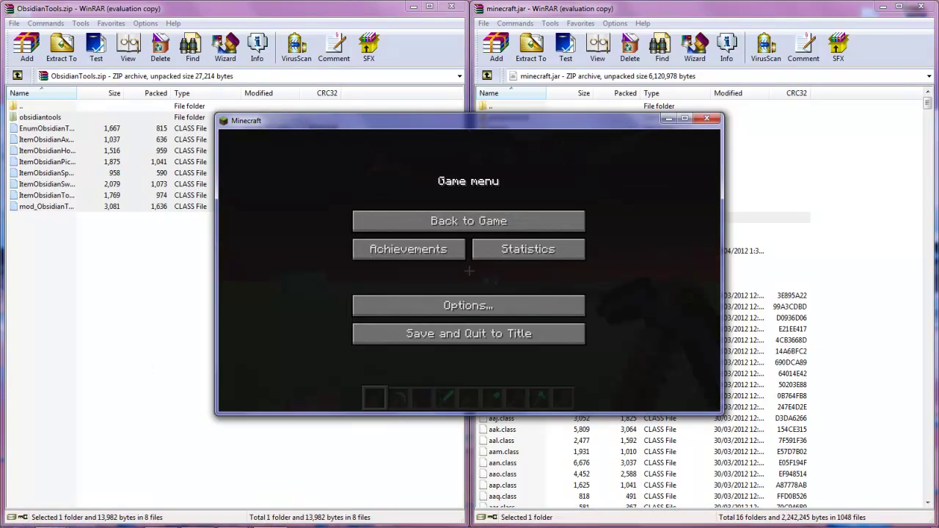
key(Escape)
key(s)
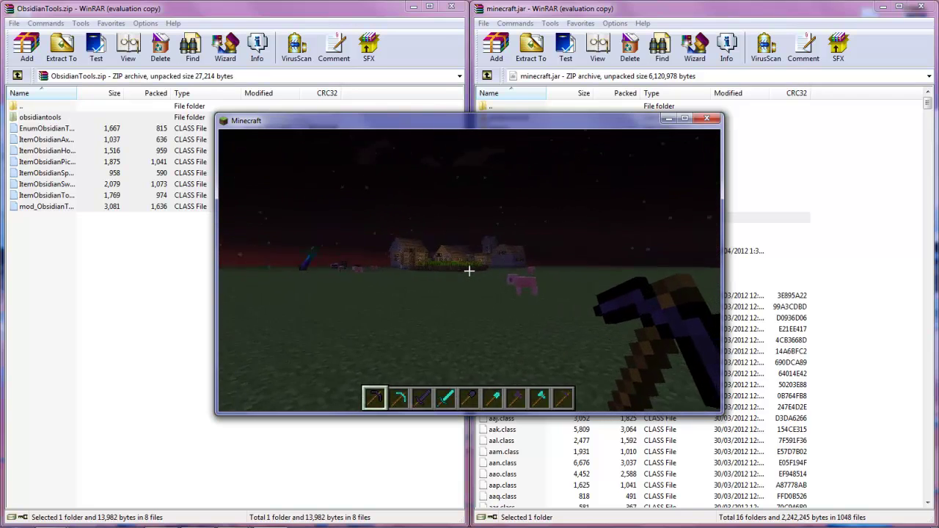
key(w)
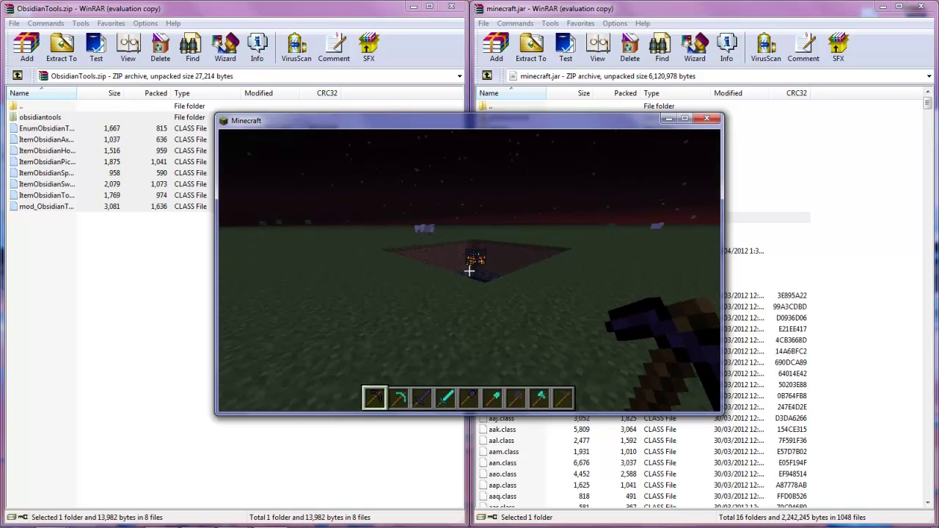
key(w)
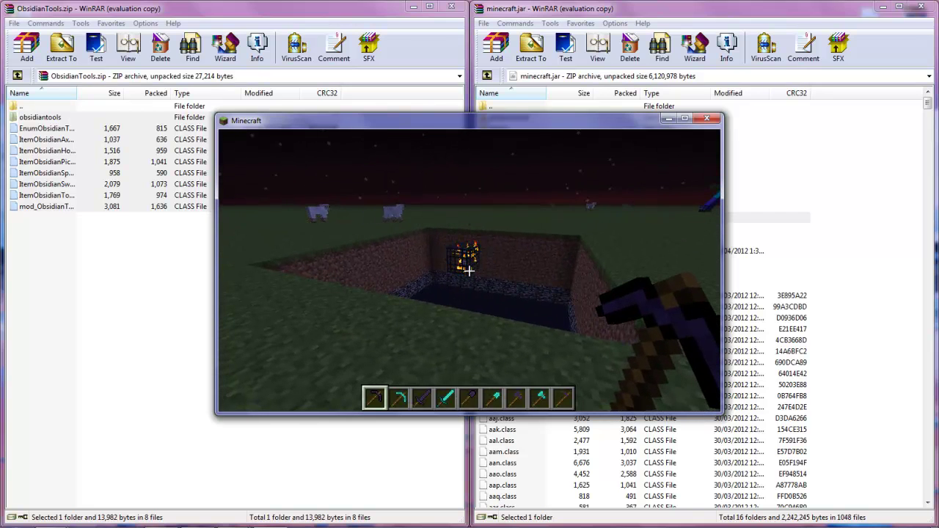
key(e)
key(e)
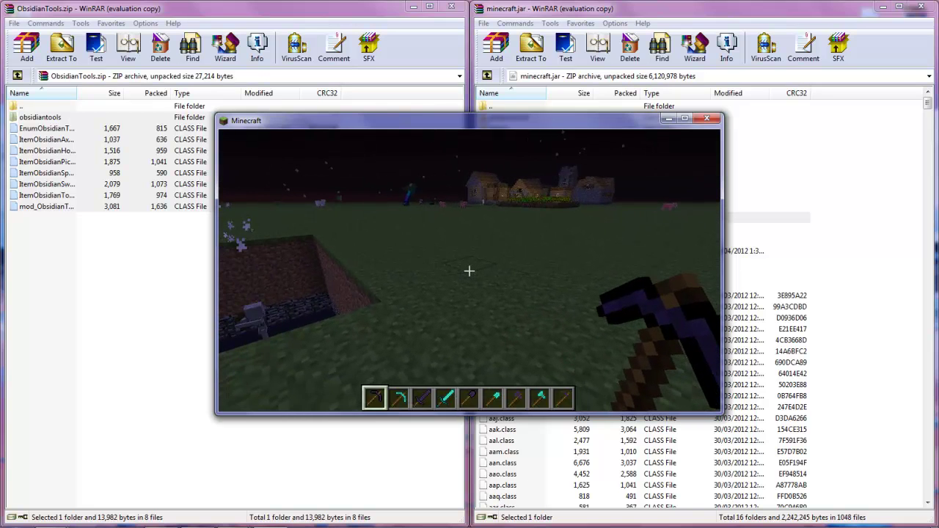
key(s)
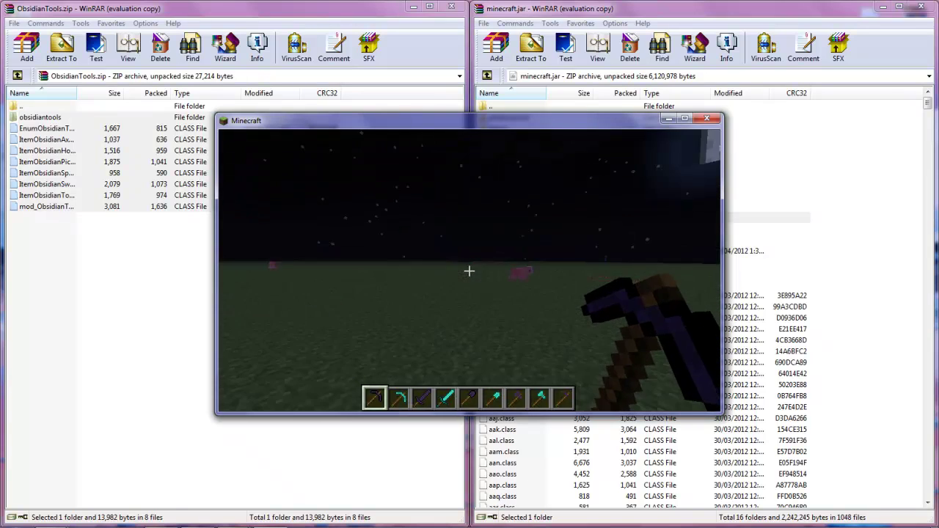